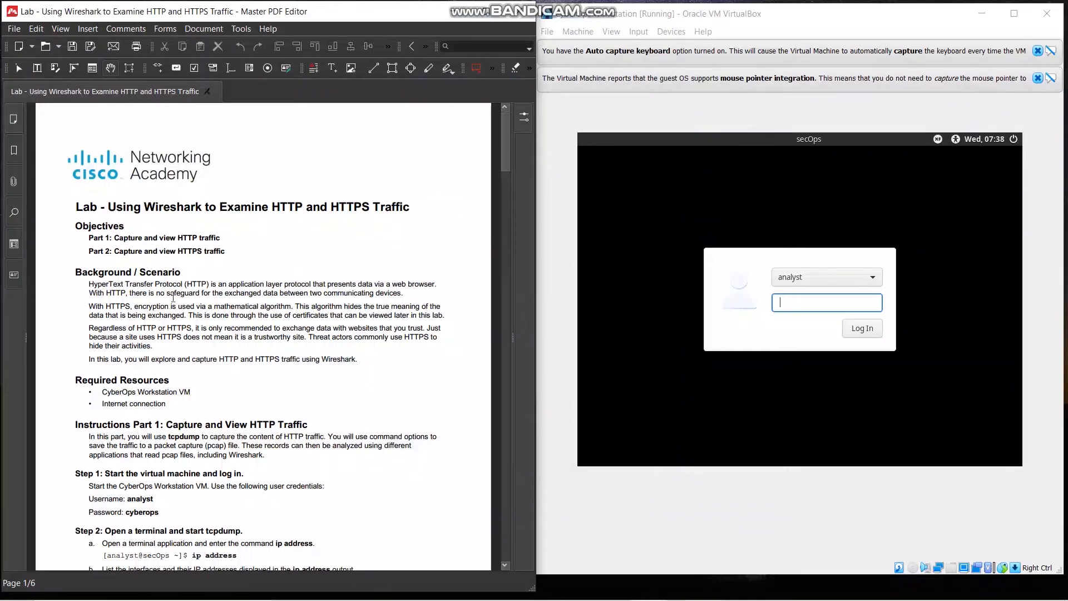
Log in to the CyberOps Workstation VM as analyst by entering the account password
scroll(173, 297, "down", 3)
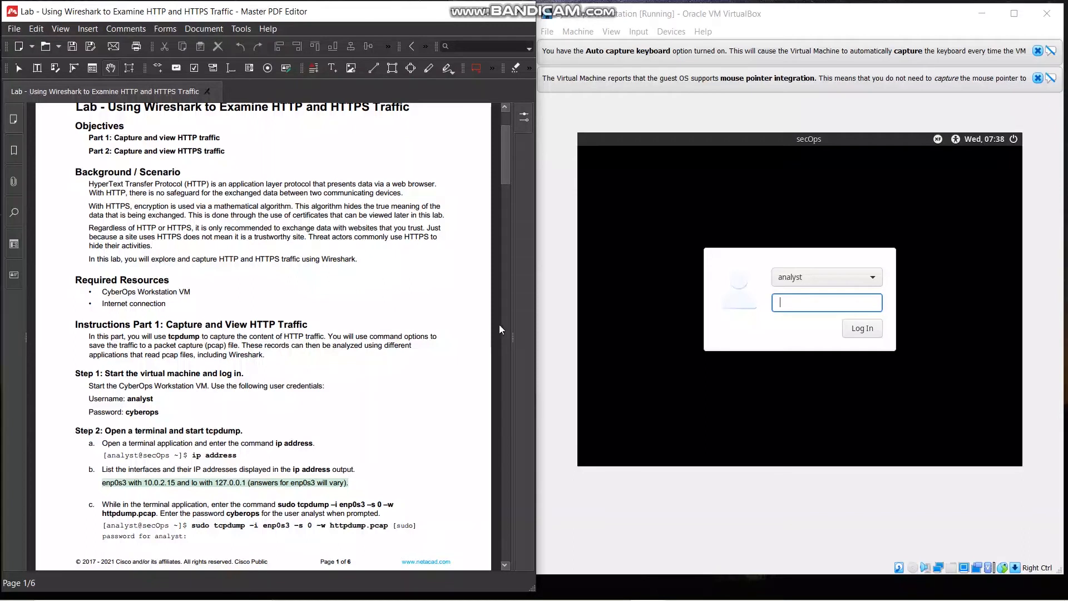
left_click(833, 298)
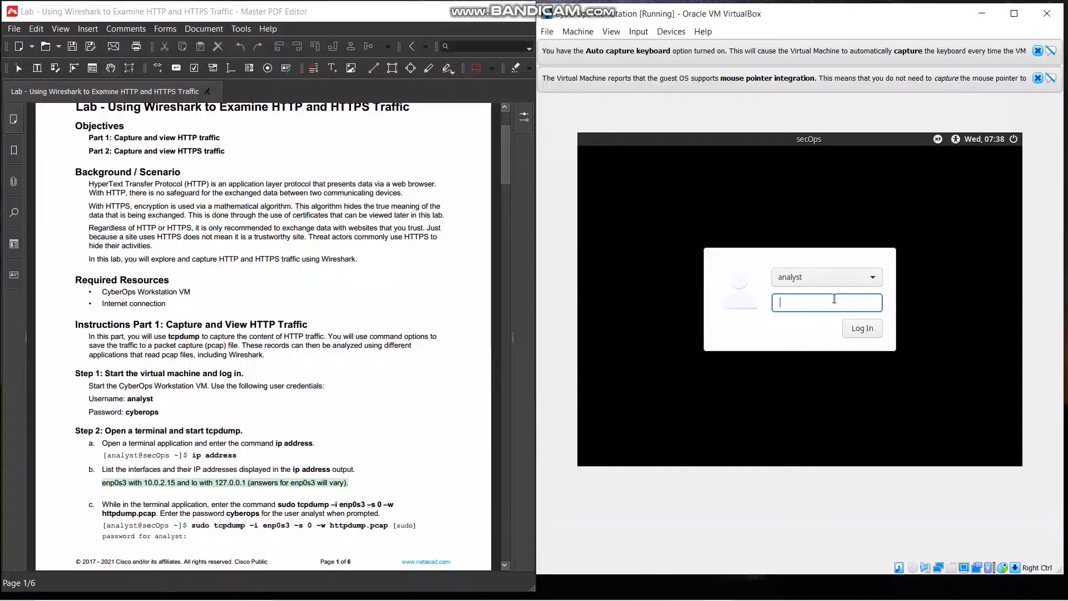
type("cyberops")
key("Return")
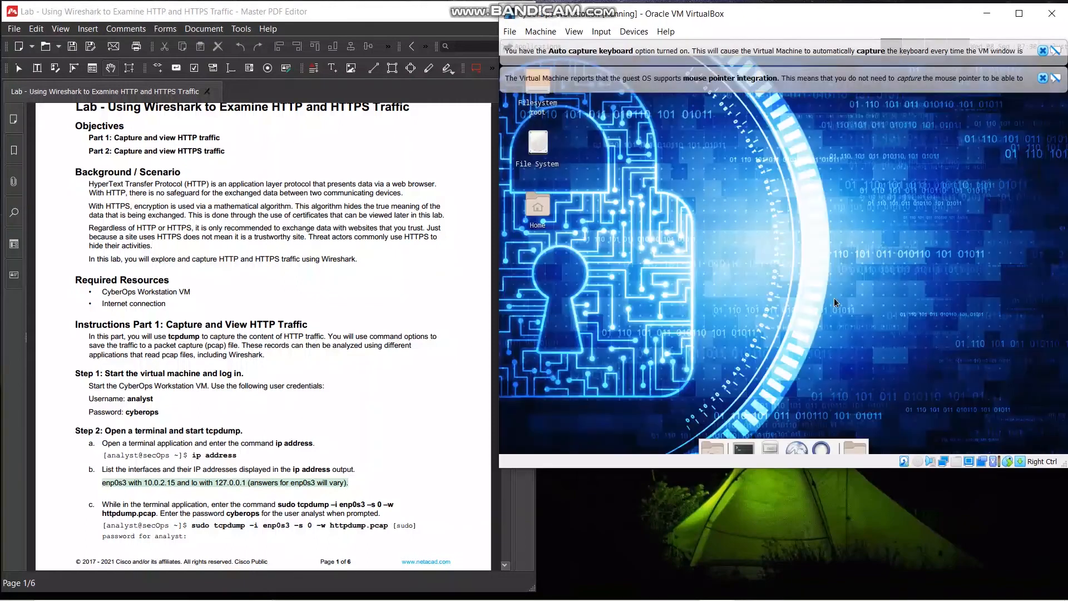
Dismiss both VirtualBox notification messages and enlarge the virtual machine window downward
left_click(1042, 78)
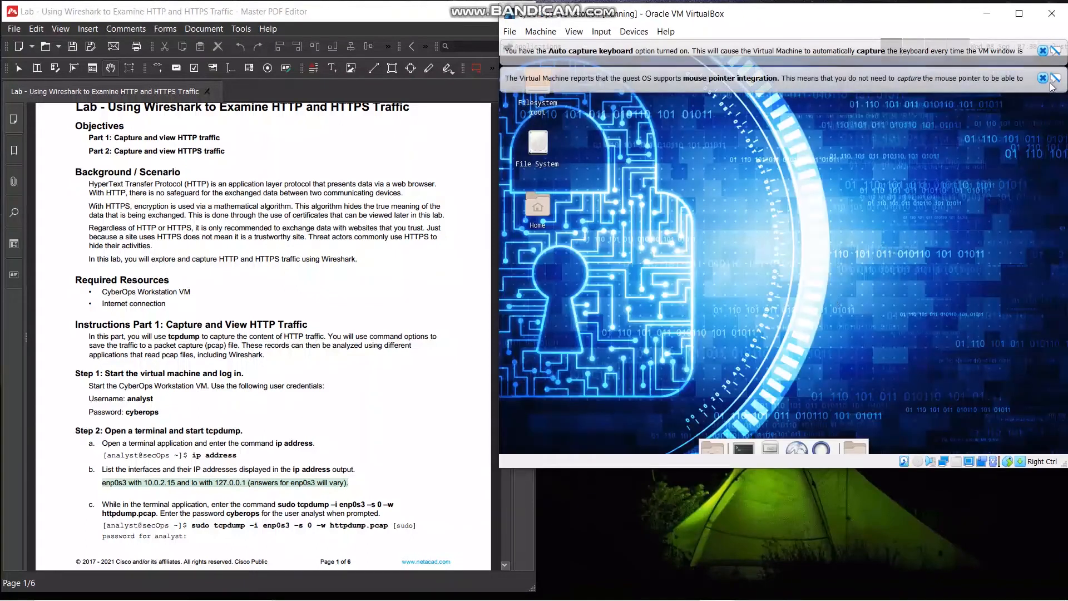
left_click(1042, 52)
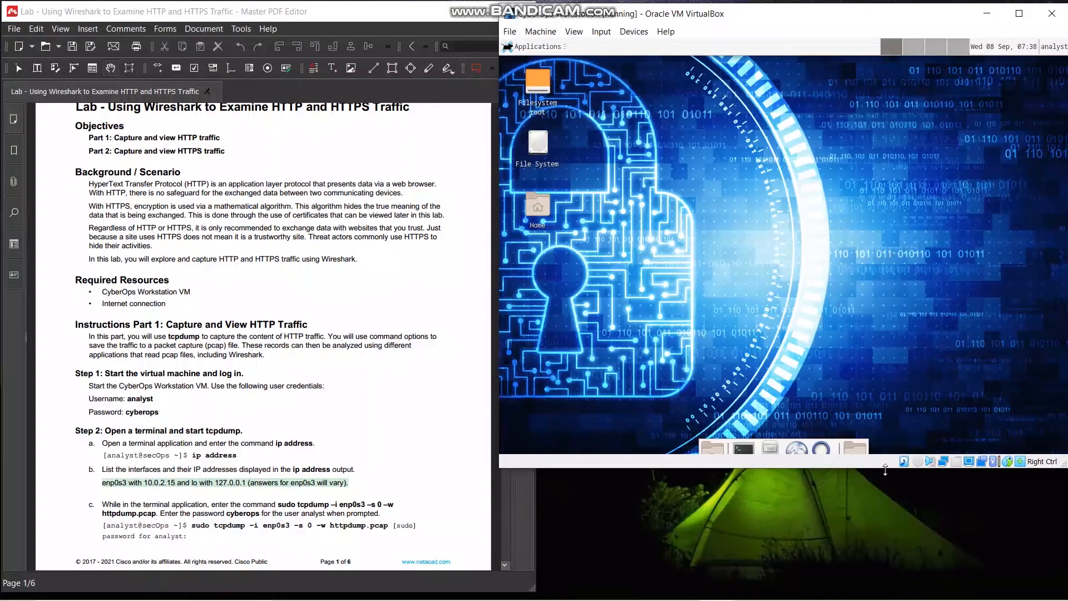
left_click_drag(887, 469, 887, 589)
Open a terminal in the VM and run ip address to list the network interfaces
scroll(180, 395, "down", 3)
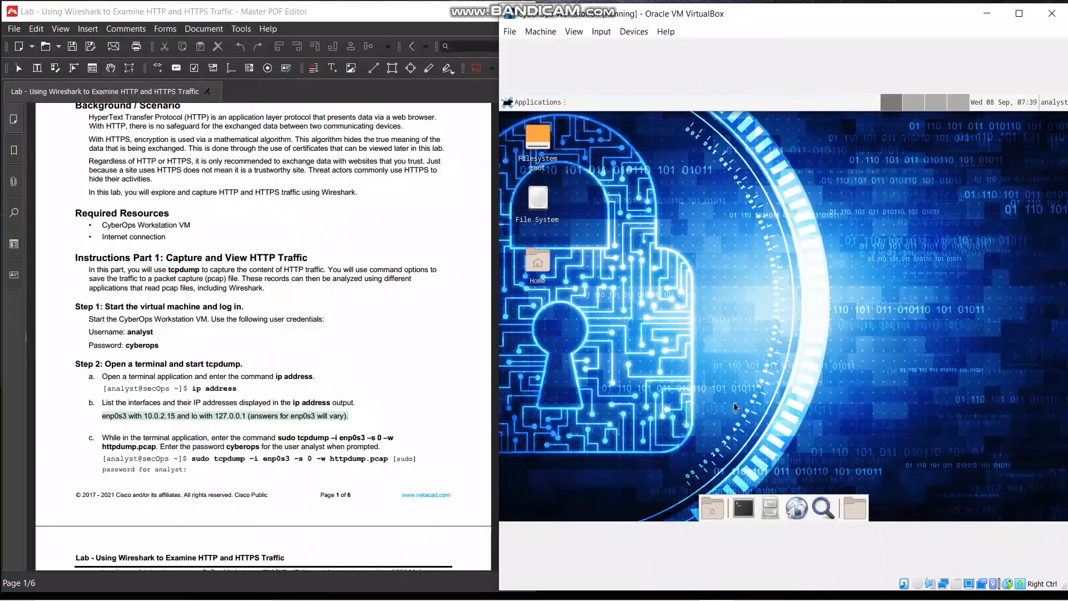
left_click(748, 511)
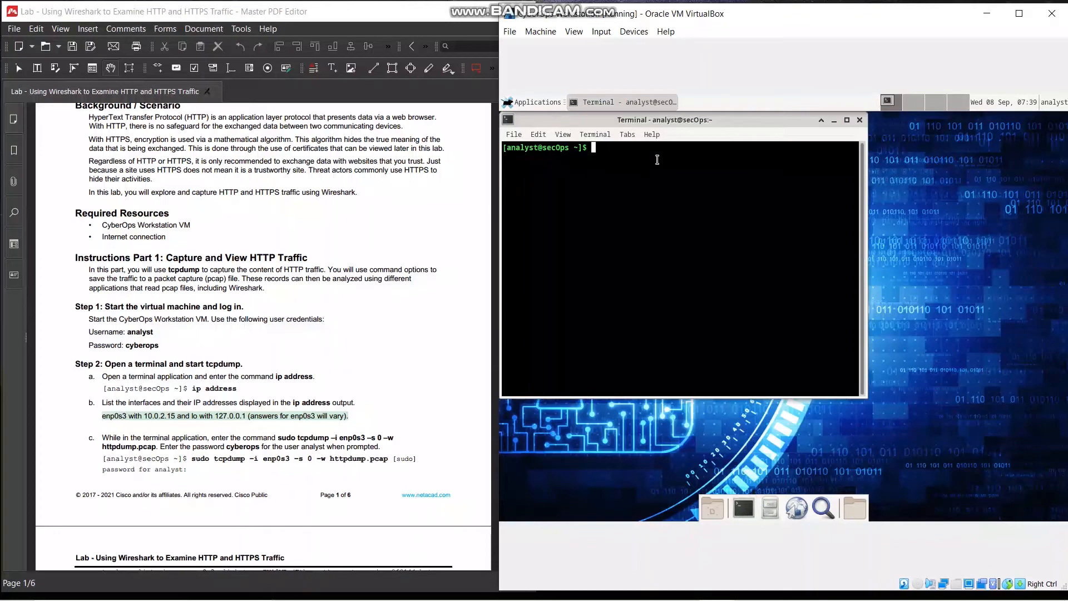
type("ip address")
key("Return")
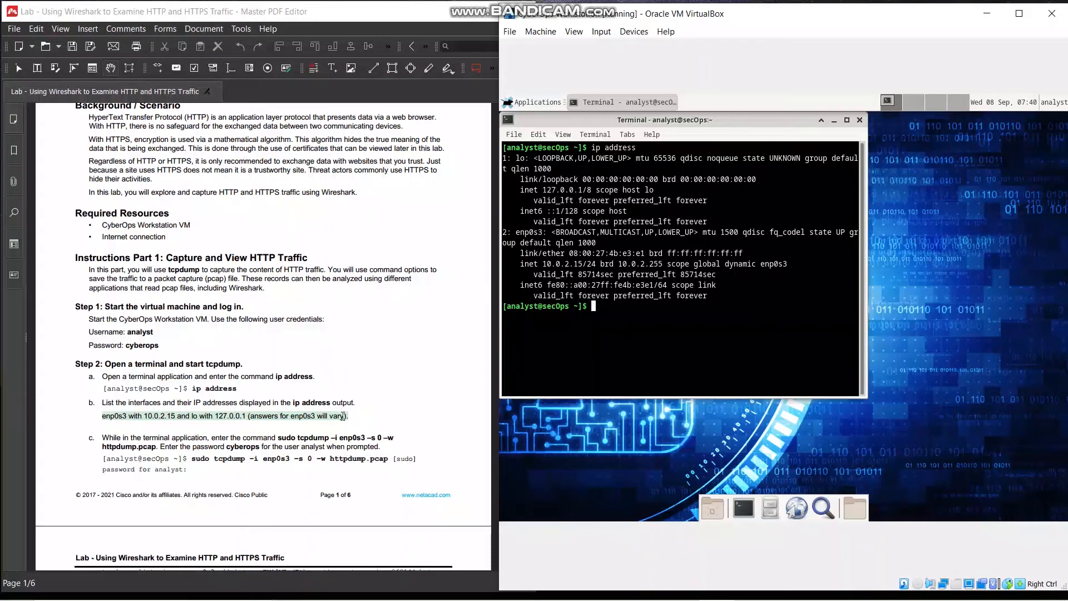
Start a capture with sudo tcpdump -i enp0s3 -s 0 -w httpdump.pcap, entering the sudo password when requested
scroll(343, 416, "down", 1)
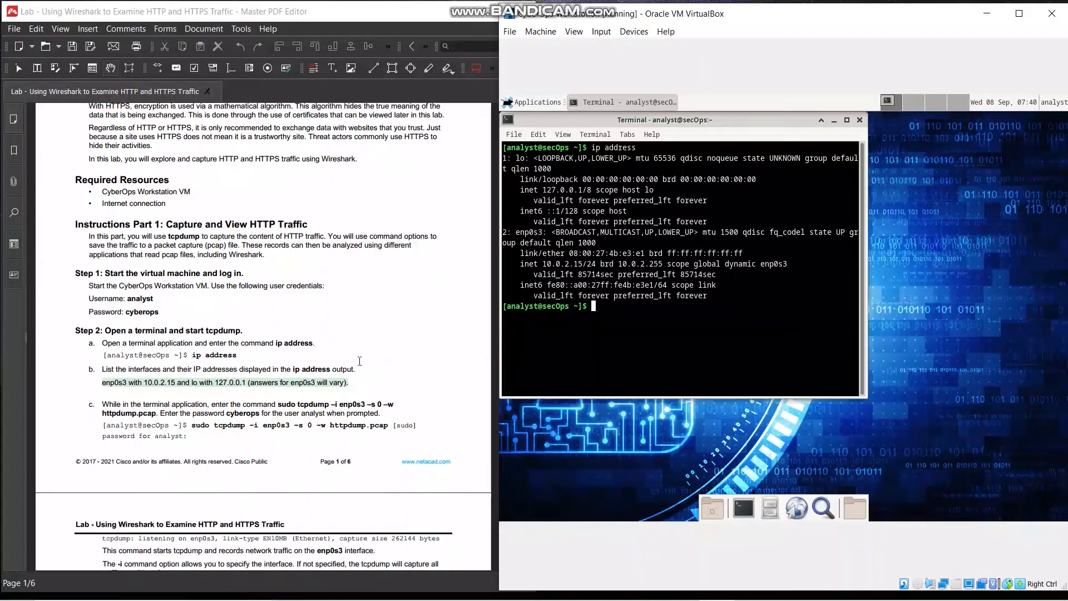
scroll(373, 367, "down", 1)
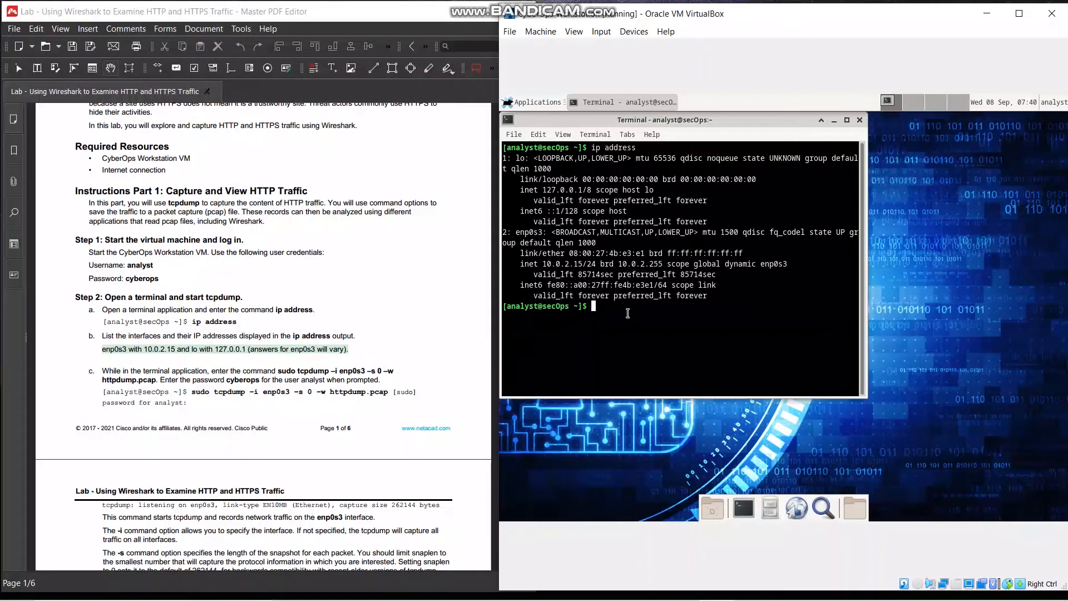
type("sudo tcpdumo")
key("BackSpace")
type("p -i enp0s3 -s 0 -w httpdump.pcap")
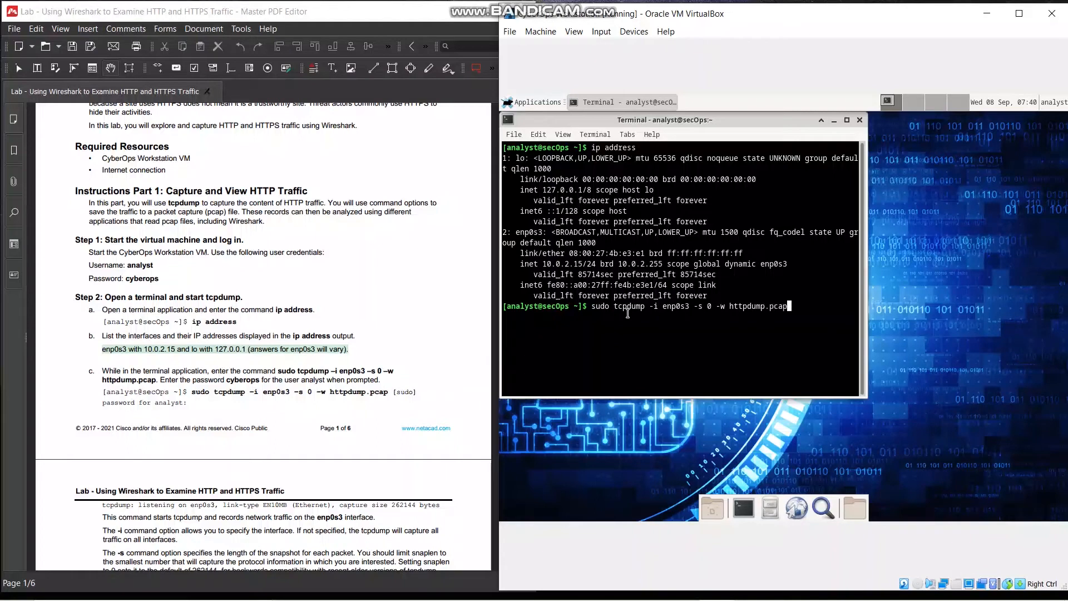
key("Return")
key("Return")
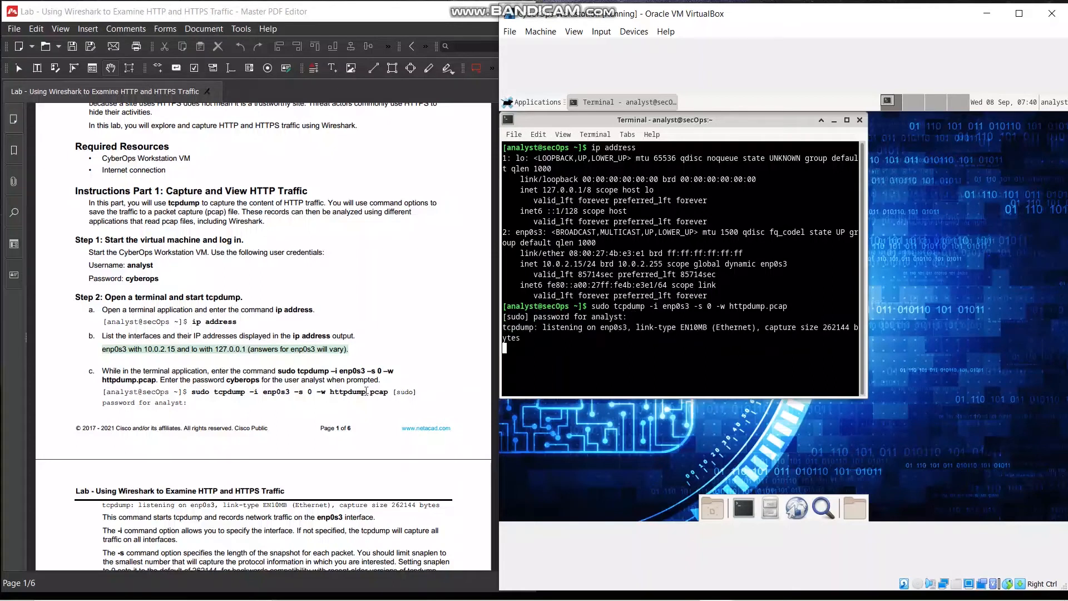
scroll(366, 391, "down", 5)
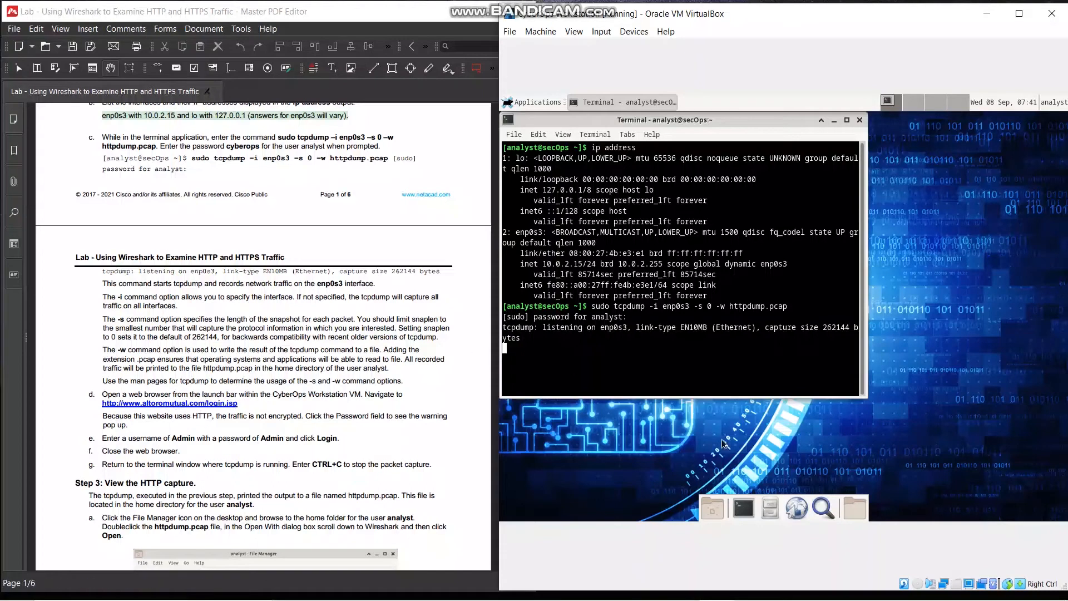
left_click(797, 510)
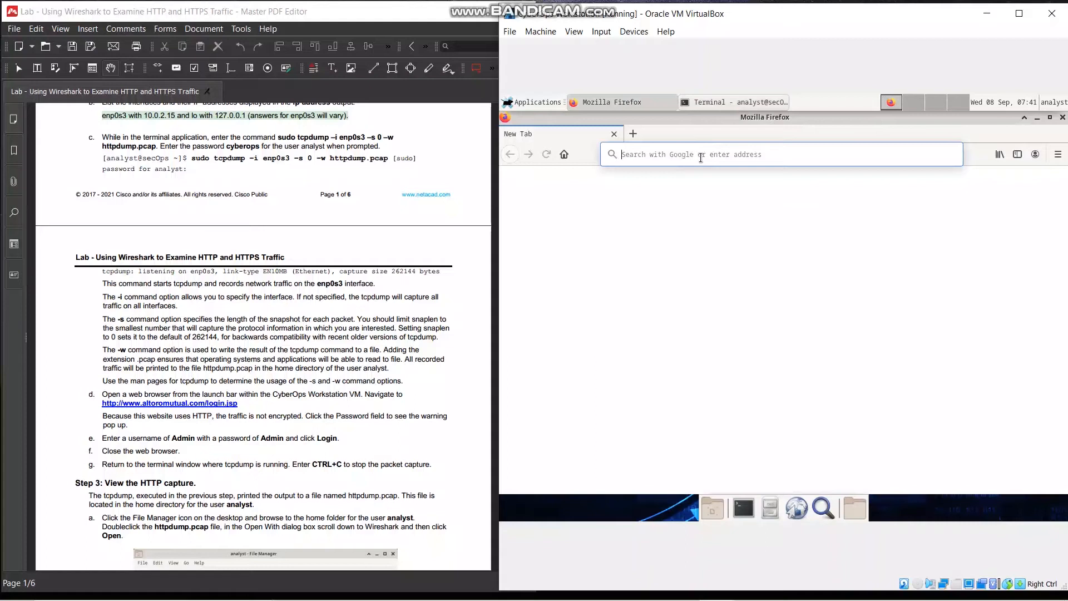
left_click(701, 157)
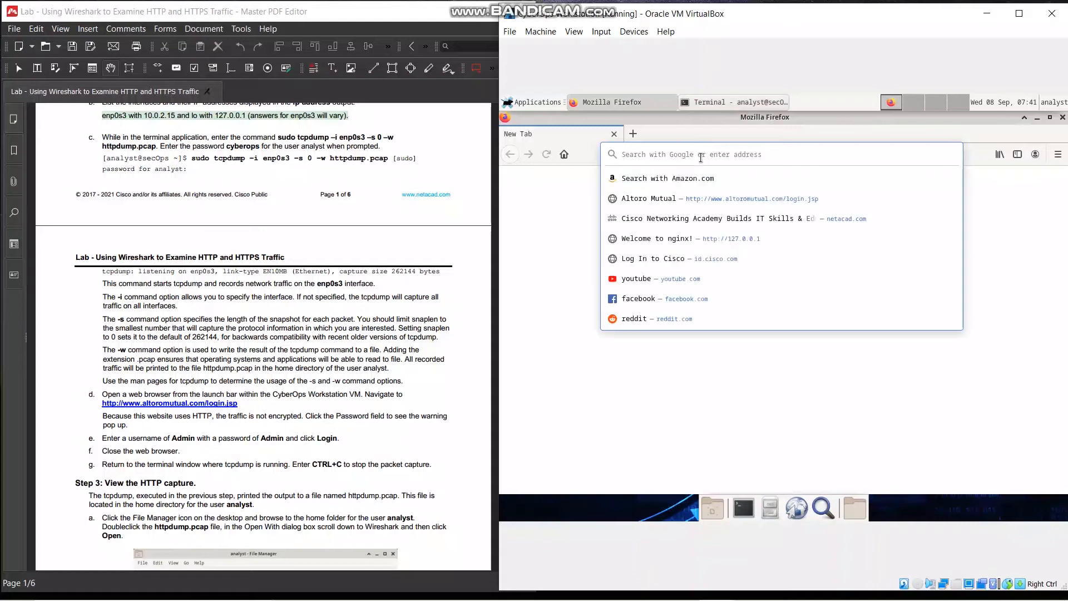
type("http")
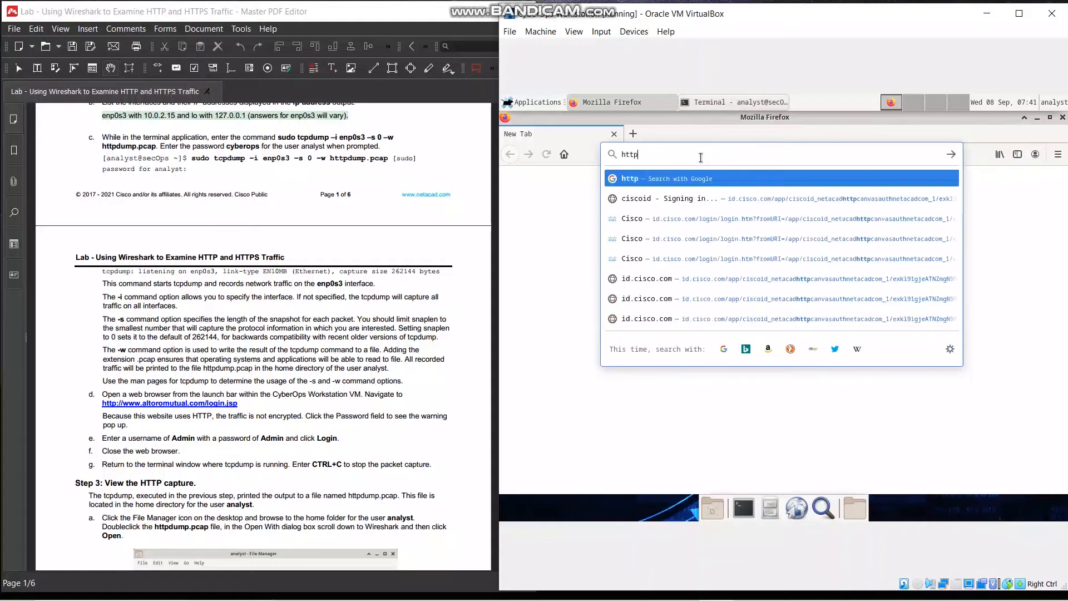
type("://www")
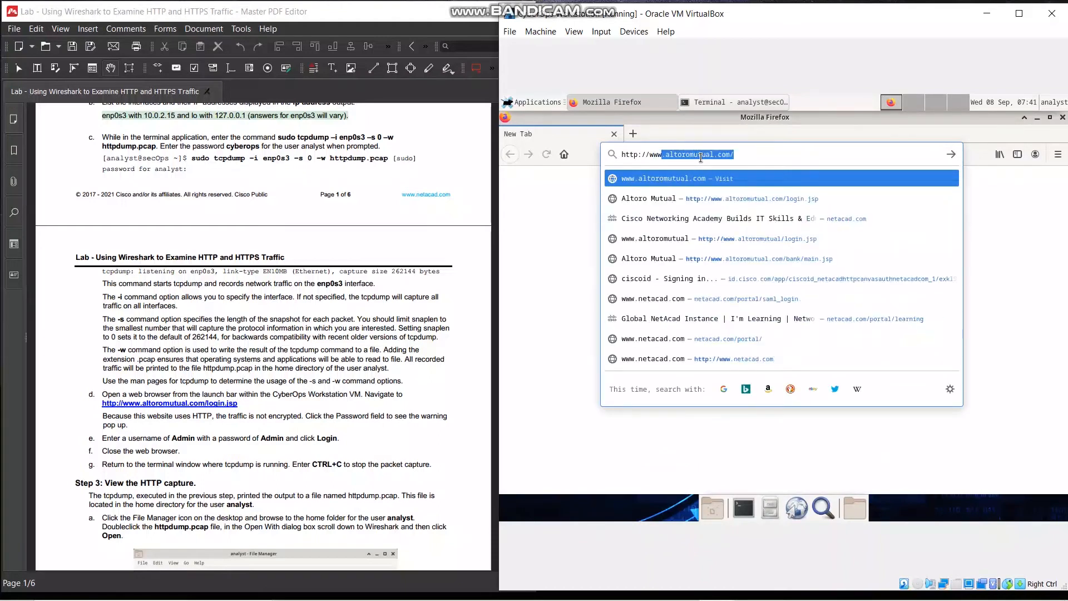
key("Right")
type("login")
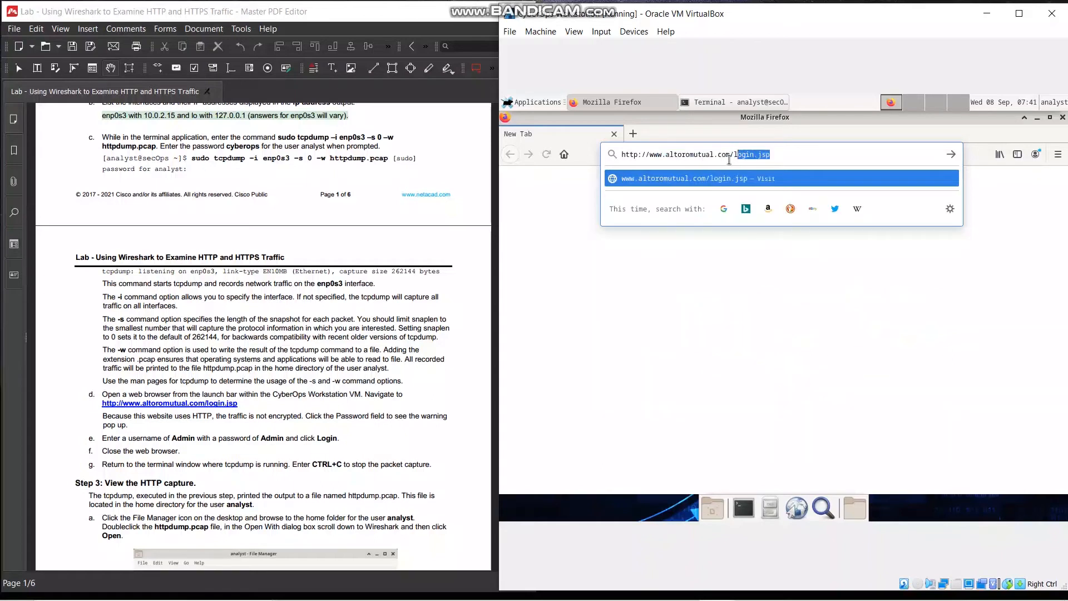
type(".jsp")
key("Return")
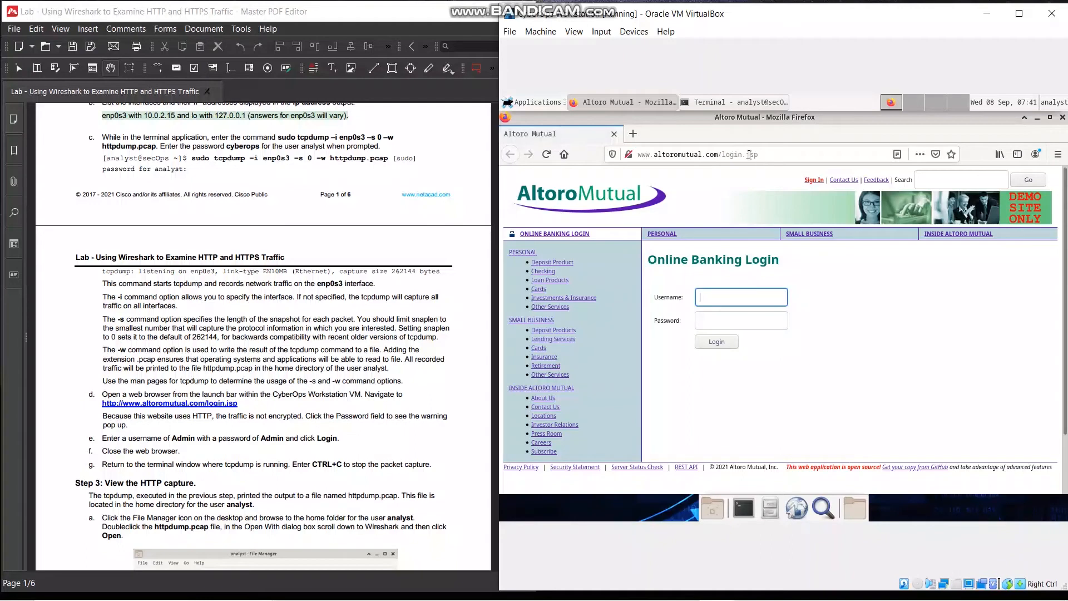
Sign in to Altoro Mutual online banking with the username admin and the account password
scroll(751, 250, "down", 2)
scroll(751, 251, "up", 2)
type("admin")
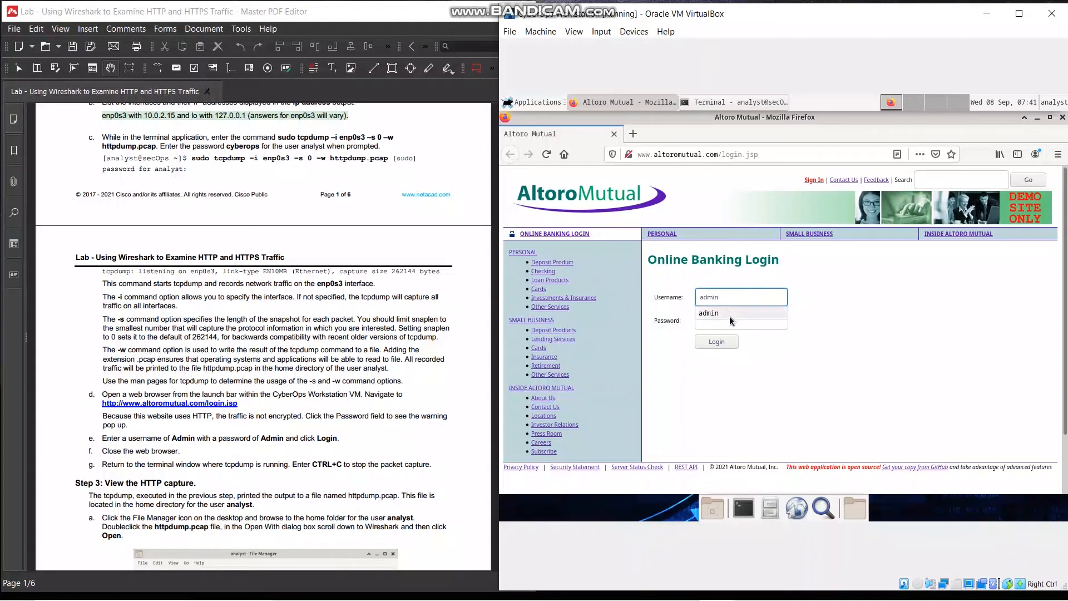
left_click(740, 327)
type("admin")
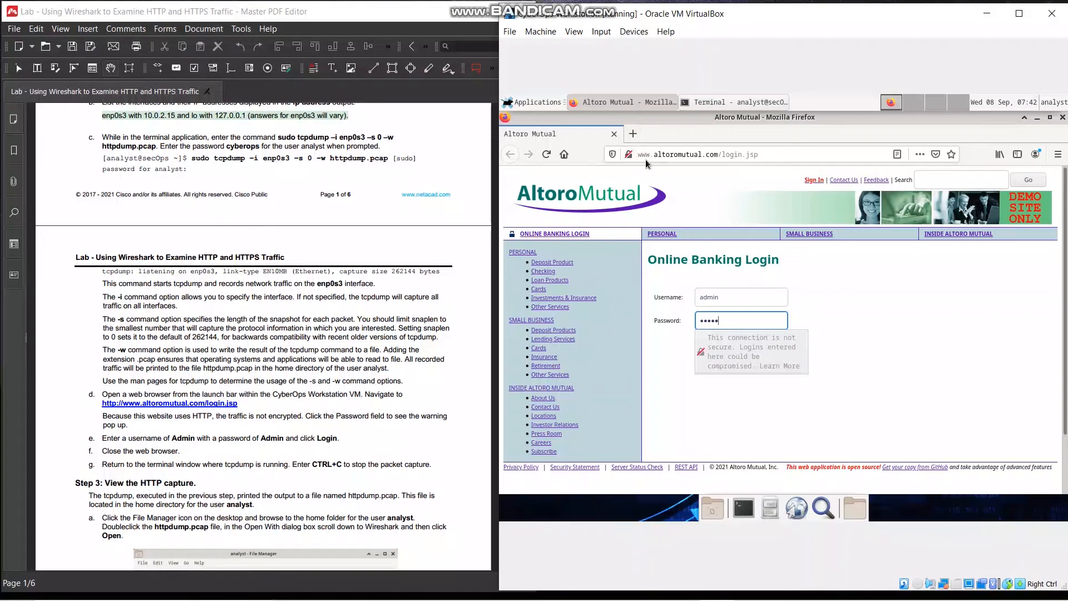
left_click(854, 359)
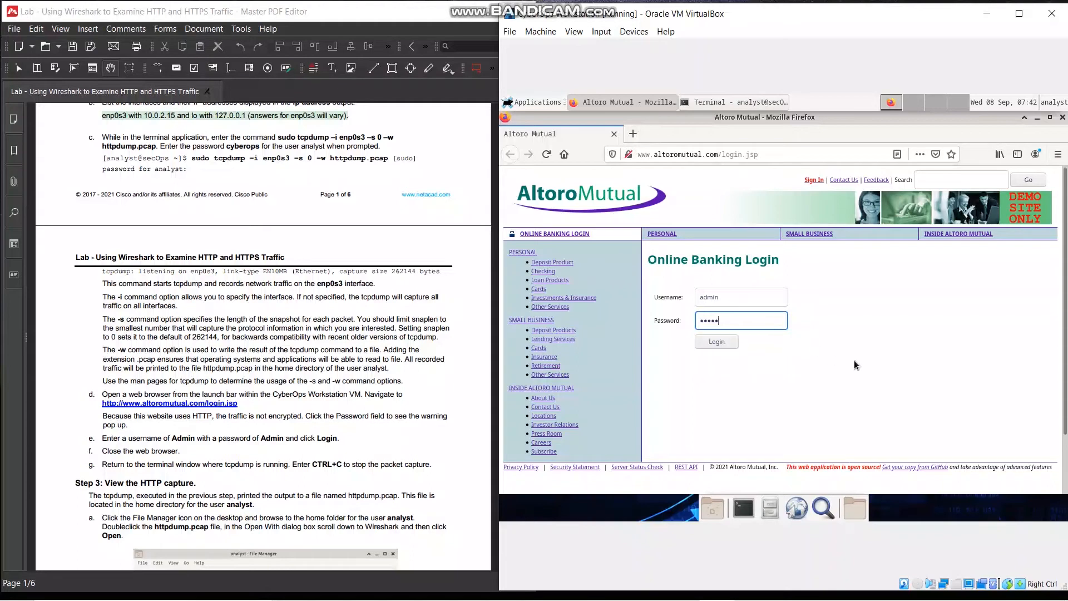
left_click(735, 341)
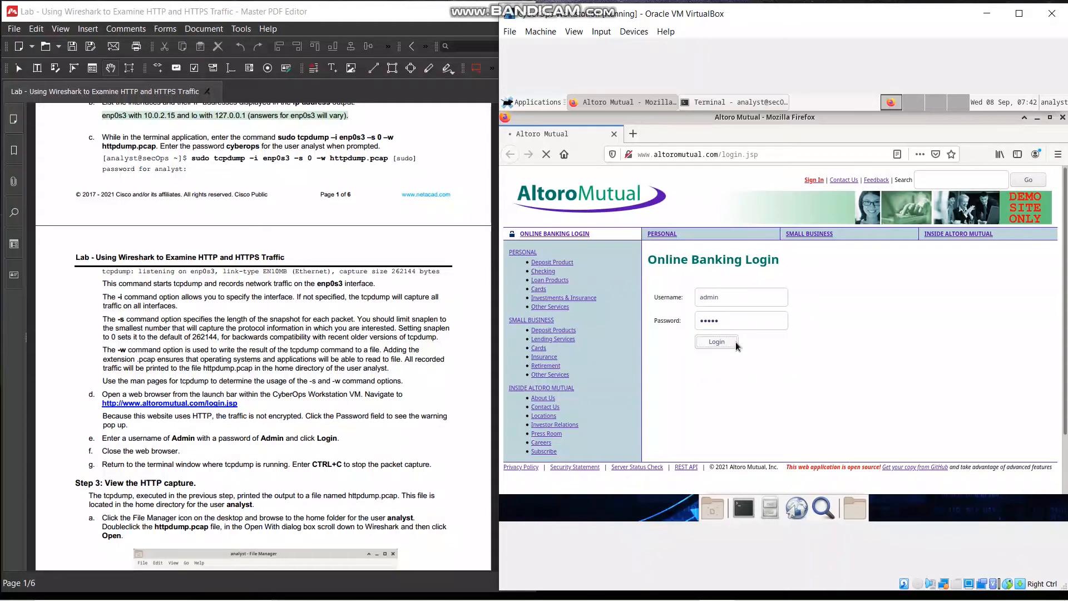
left_click(668, 154)
left_click(1018, 320)
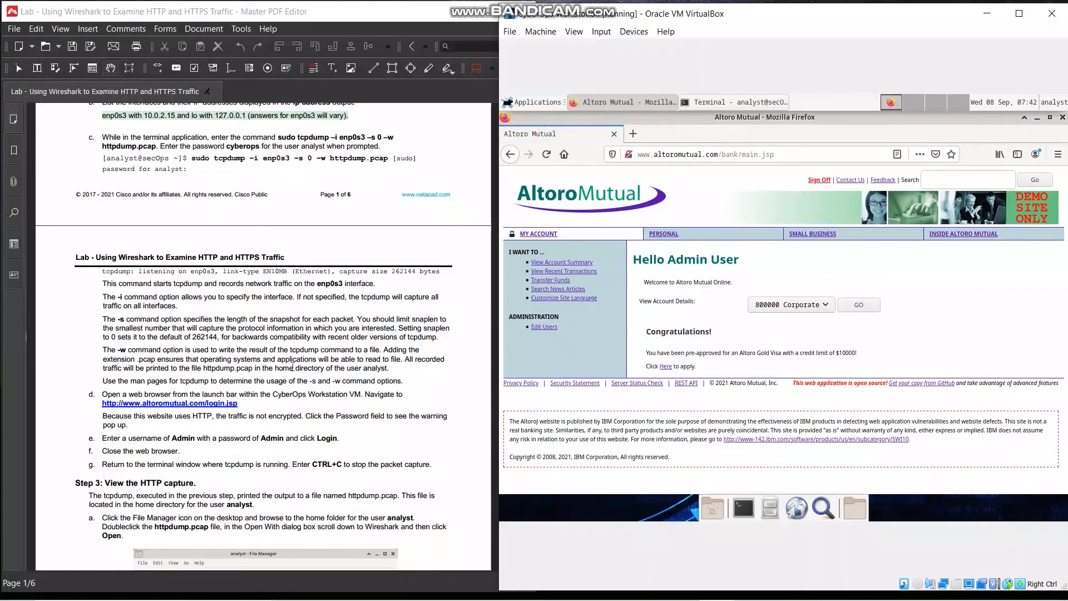
Close the web browser and stop the running tcpdump capture in the terminal
scroll(298, 468, "down", 1)
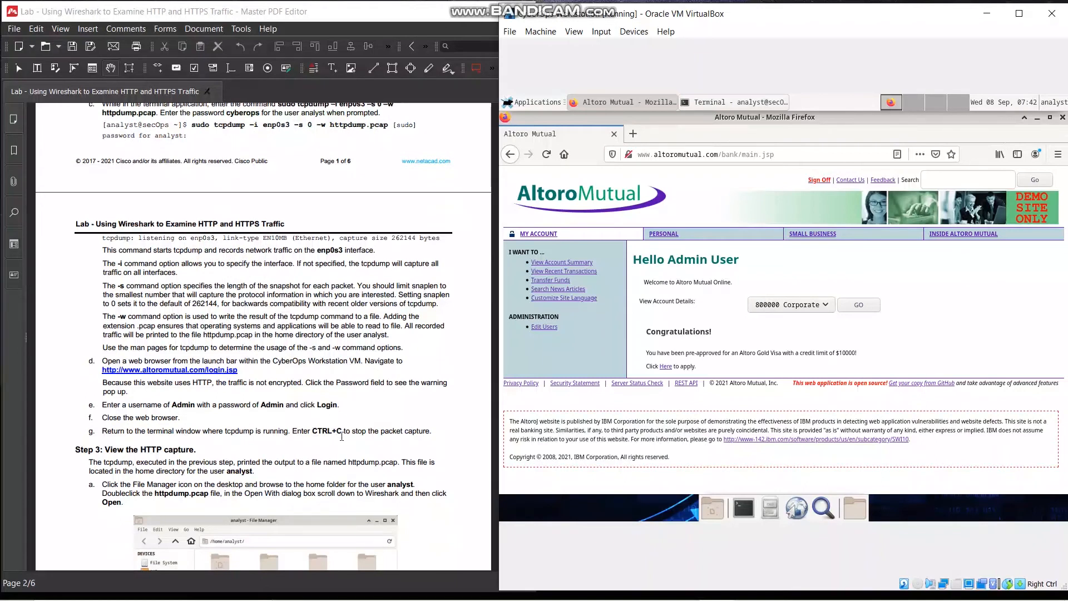
left_click(1063, 118)
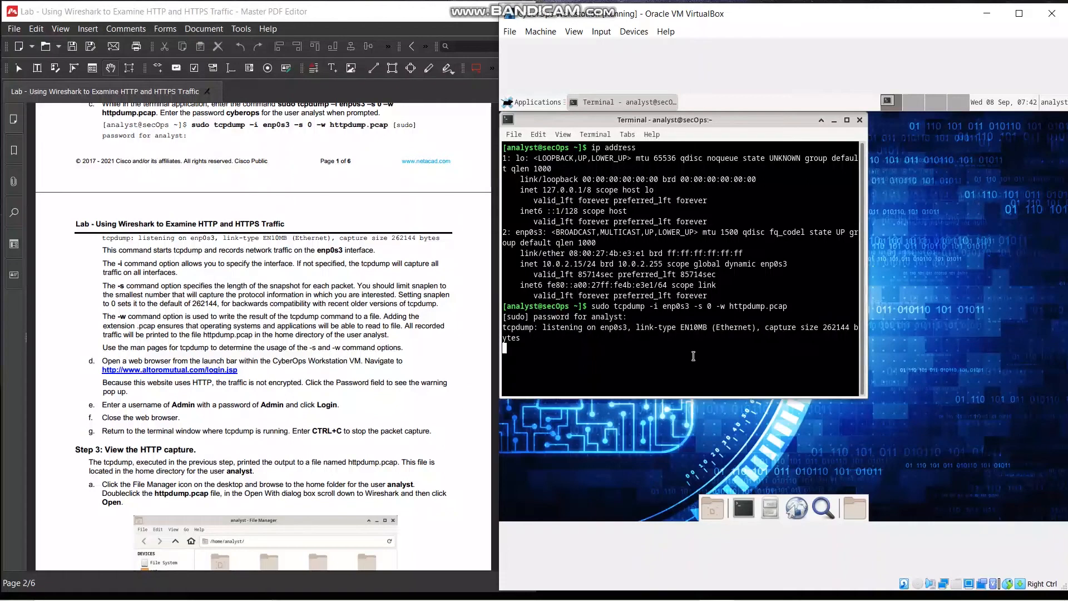
key("ctrl+c")
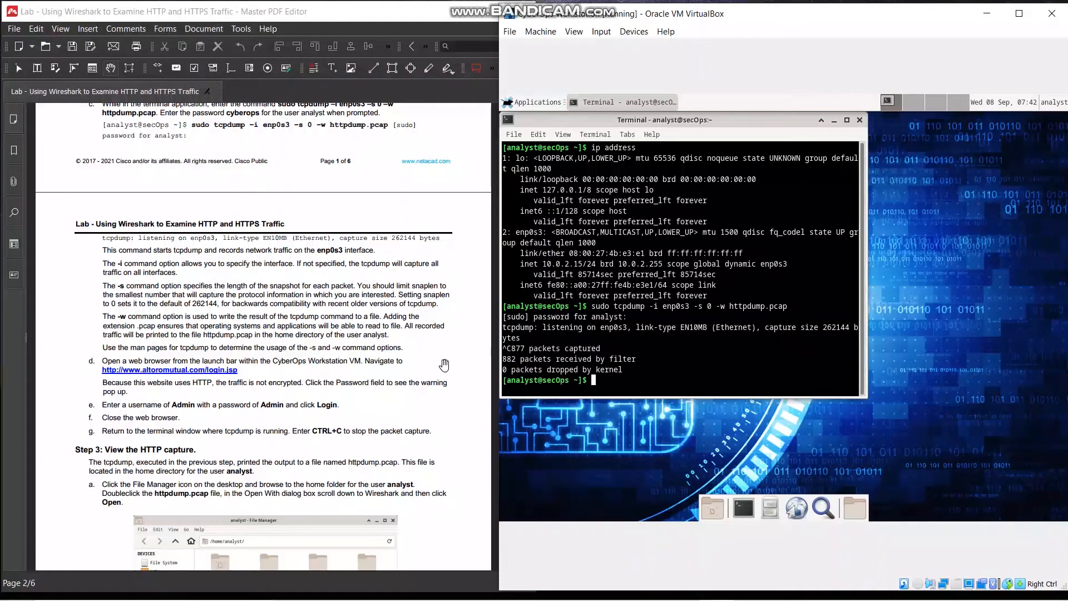
Move the terminal window off the desktop icons and open httpdump.pcap from the analyst home folder in Wireshark
scroll(444, 364, "down", 3)
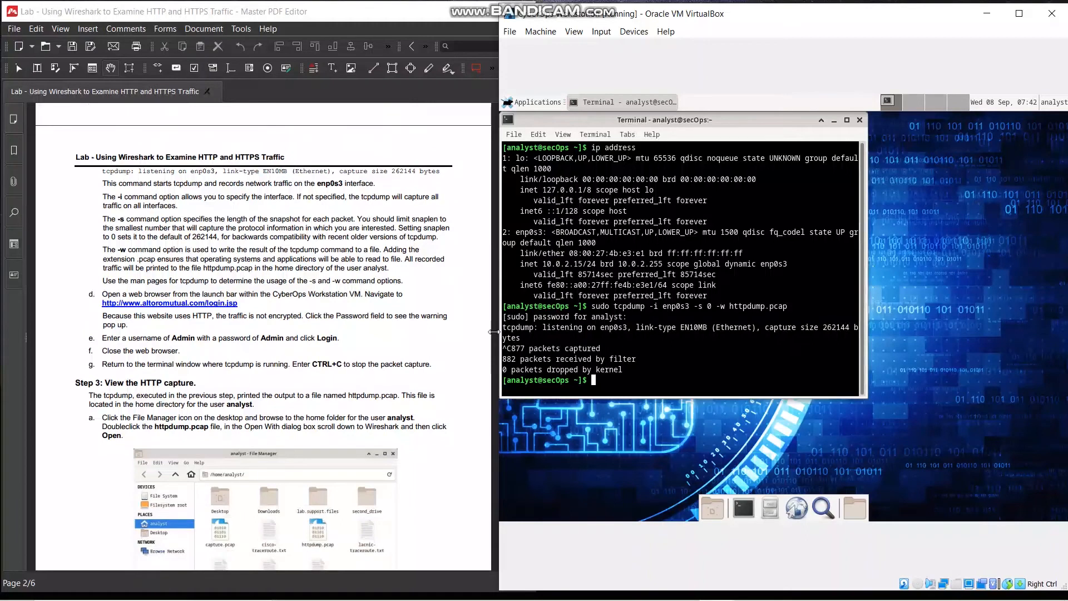
left_click_drag(720, 120, 826, 143)
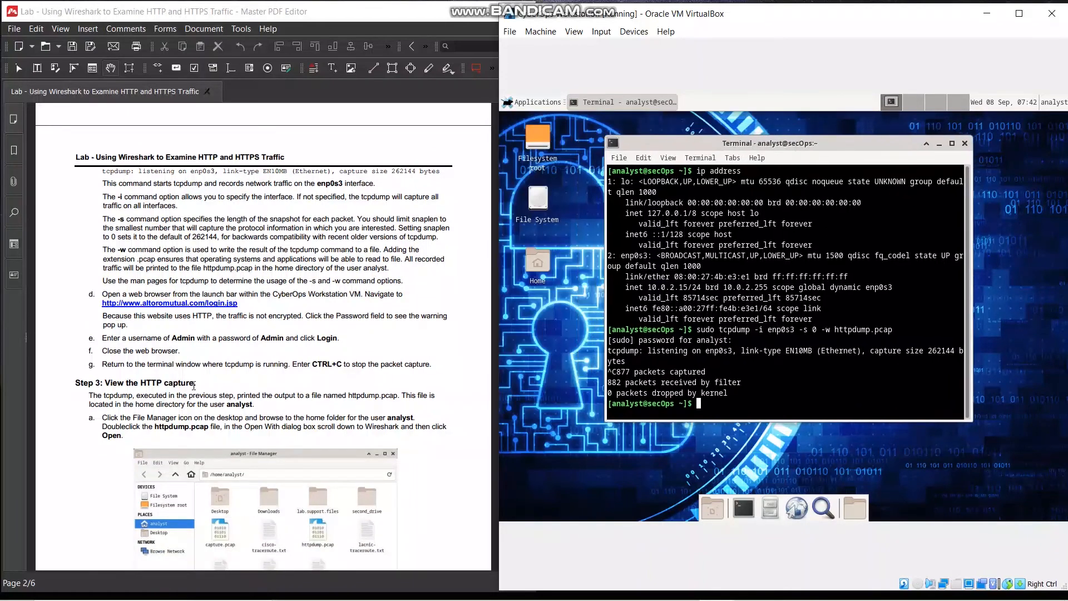
scroll(194, 384, "down", 2)
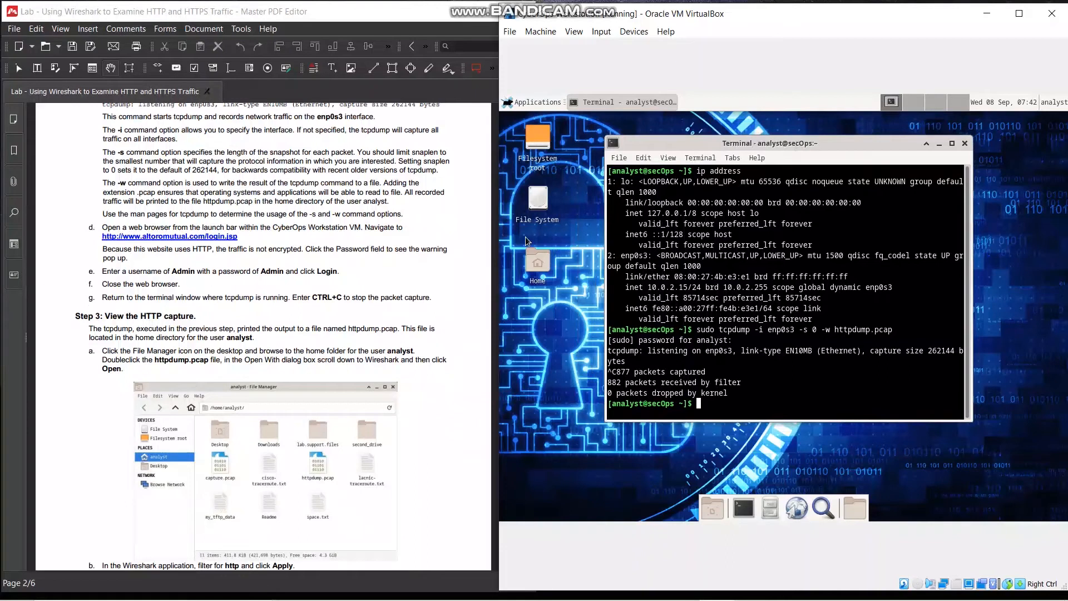
double_click(537, 263)
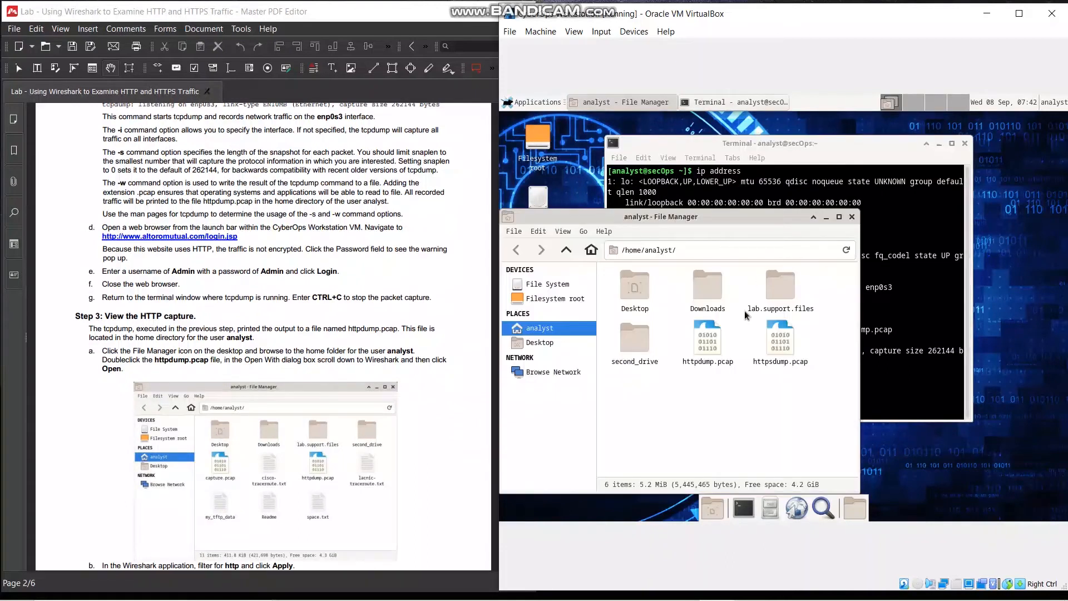
left_click(712, 345)
double_click(713, 345)
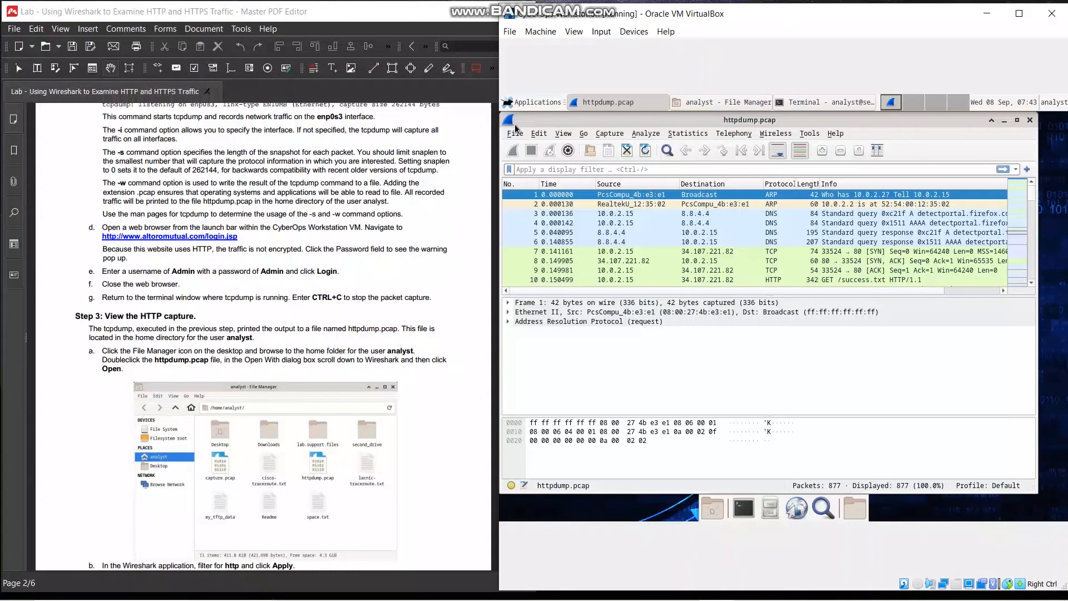
Apply the display filter http to the httpdump.pcap capture
scroll(335, 417, "down", 2)
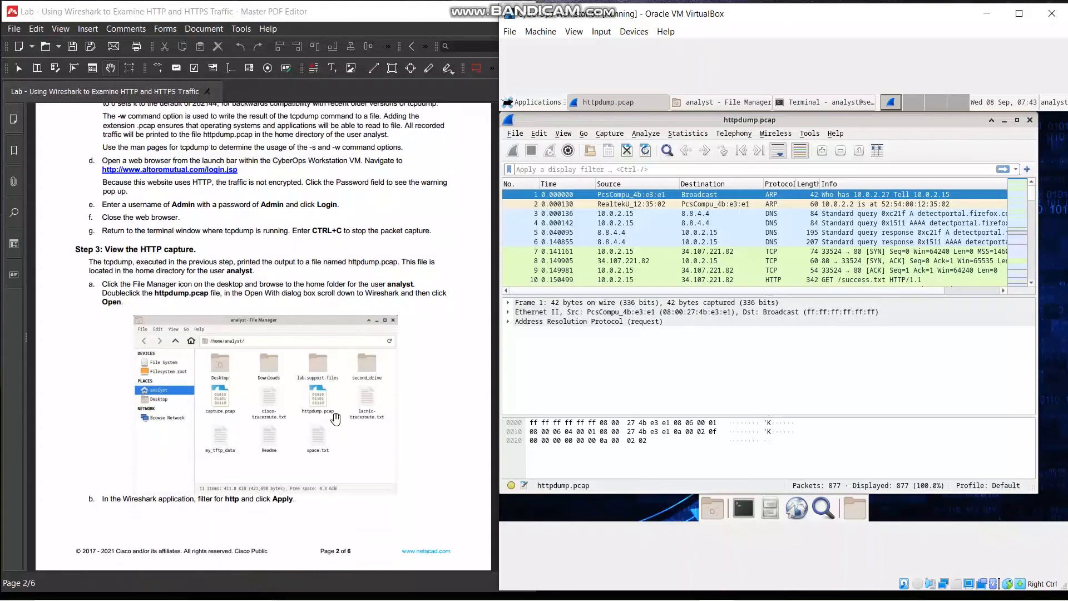
scroll(336, 419, "down", 2)
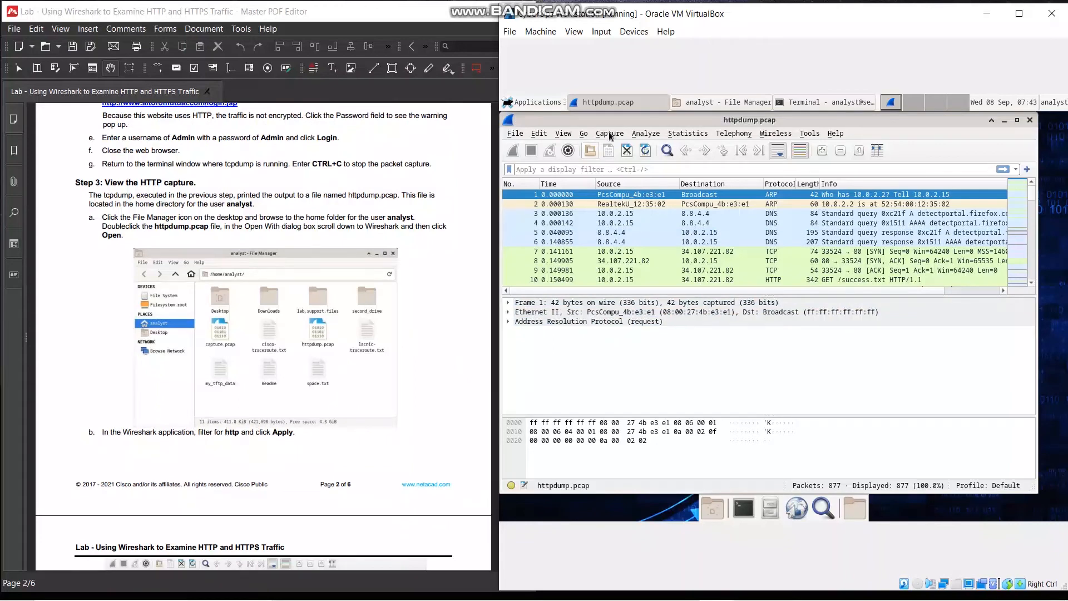
left_click(633, 168)
type("http")
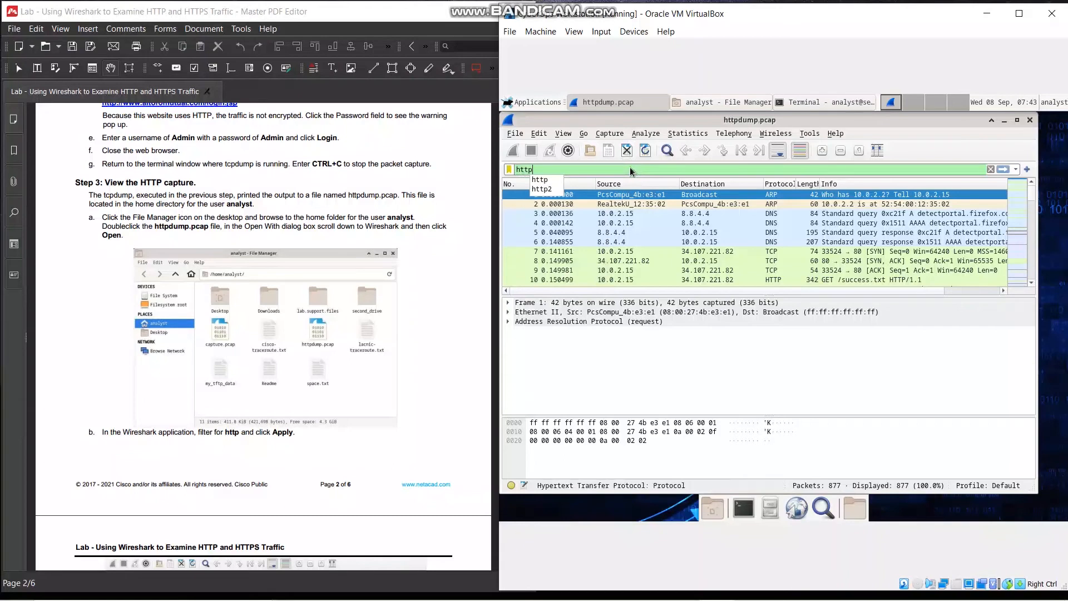
key("Return")
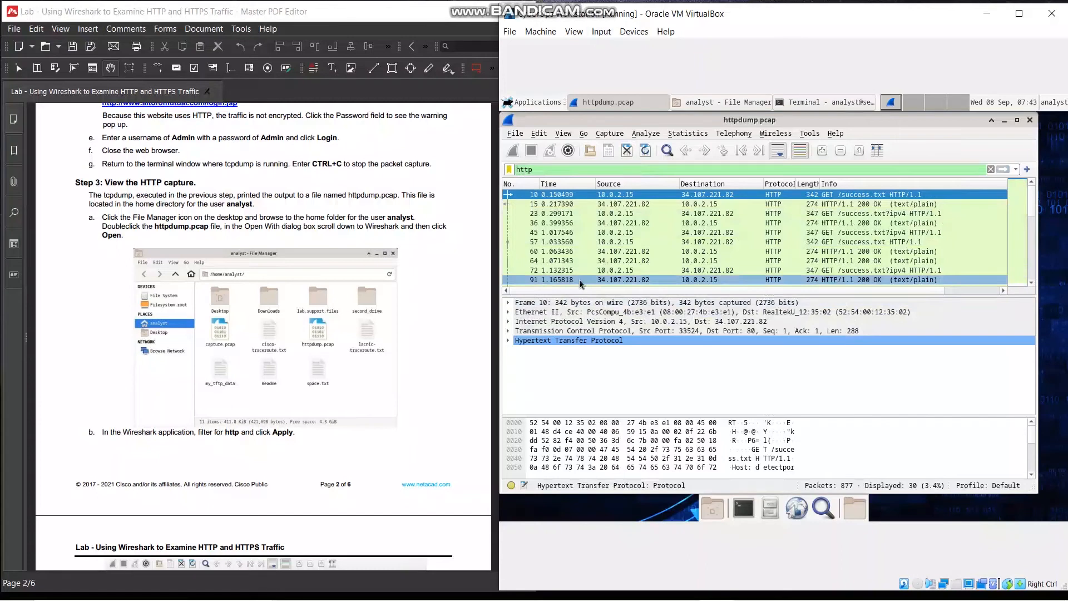
Browse the filtered HTTP messages and select the POST /doLogin packet
scroll(96, 433, "down", 6)
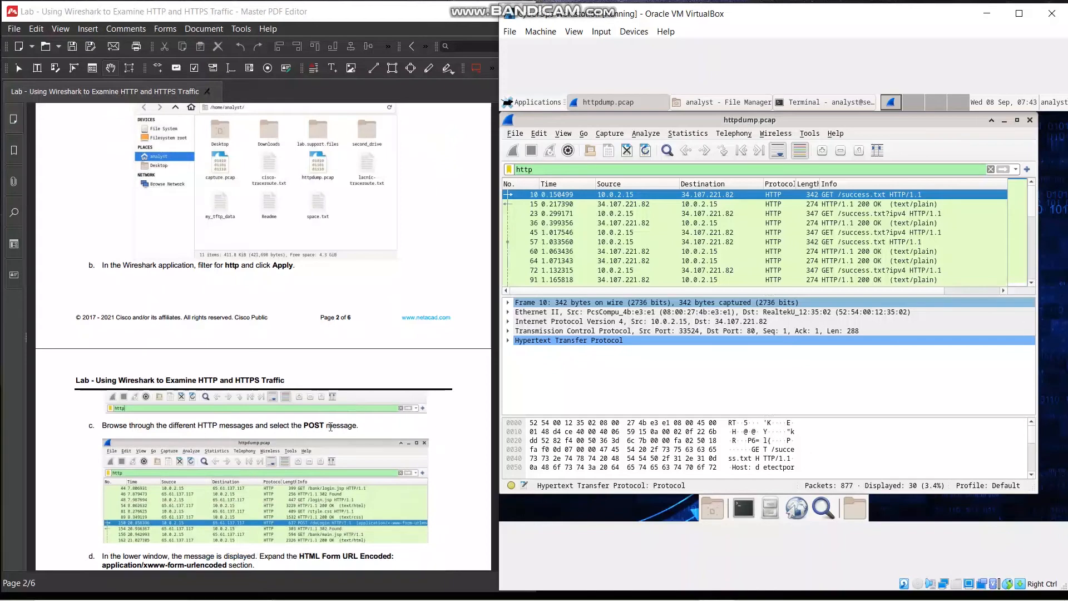
scroll(334, 428, "down", 2)
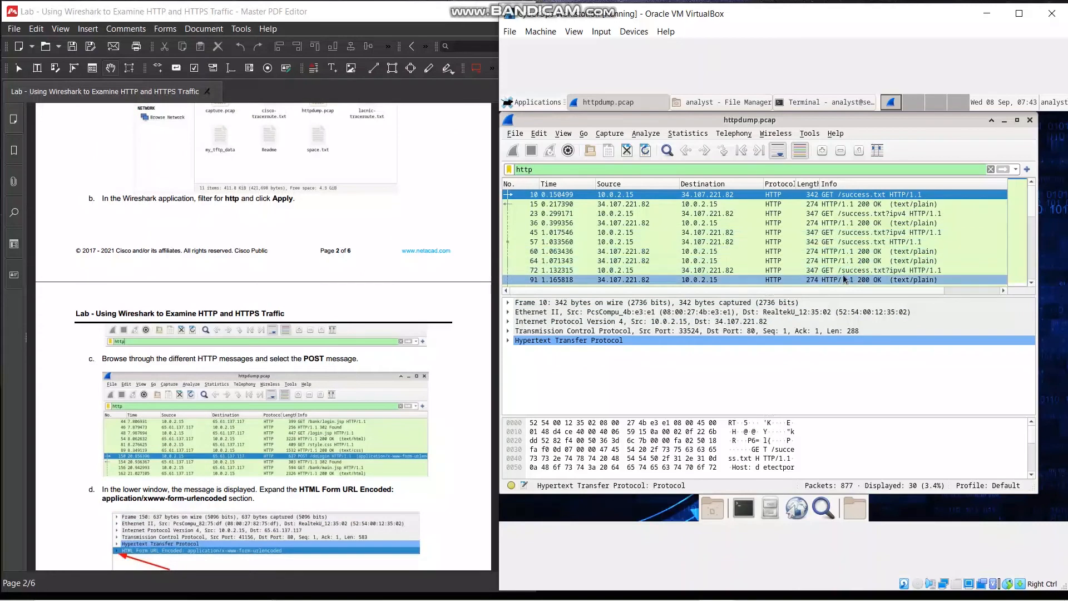
scroll(844, 279, "down", 1)
scroll(838, 267, "down", 3)
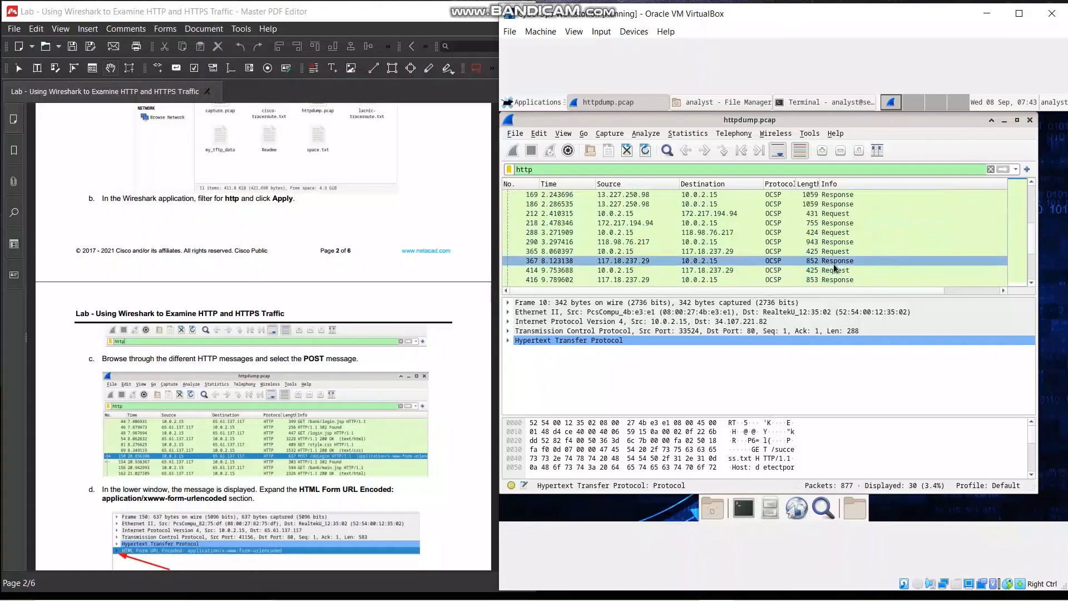
scroll(838, 272, "down", 1)
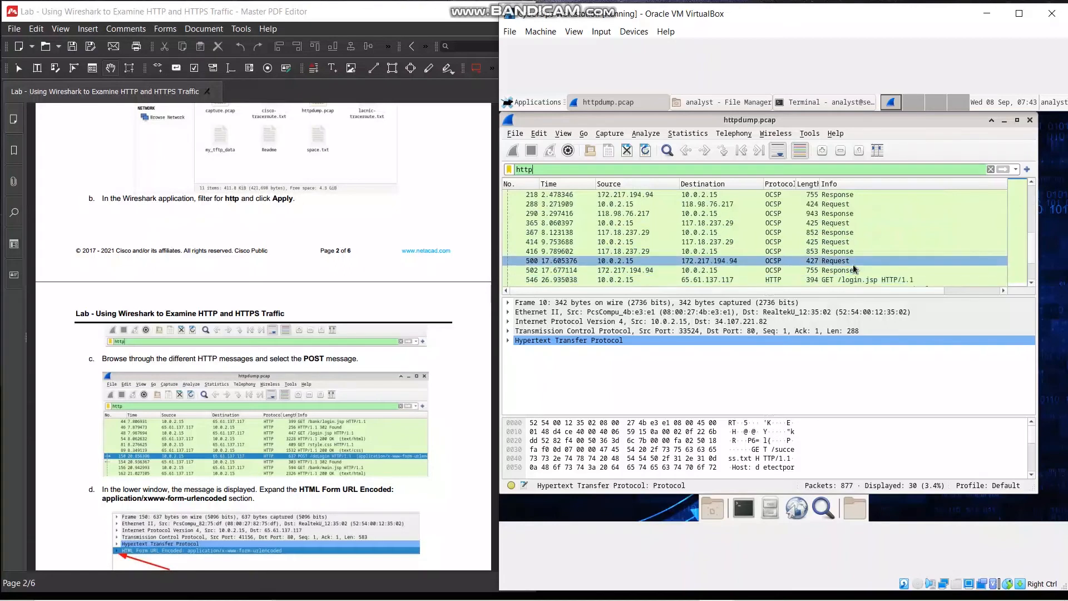
scroll(855, 269, "up", 5)
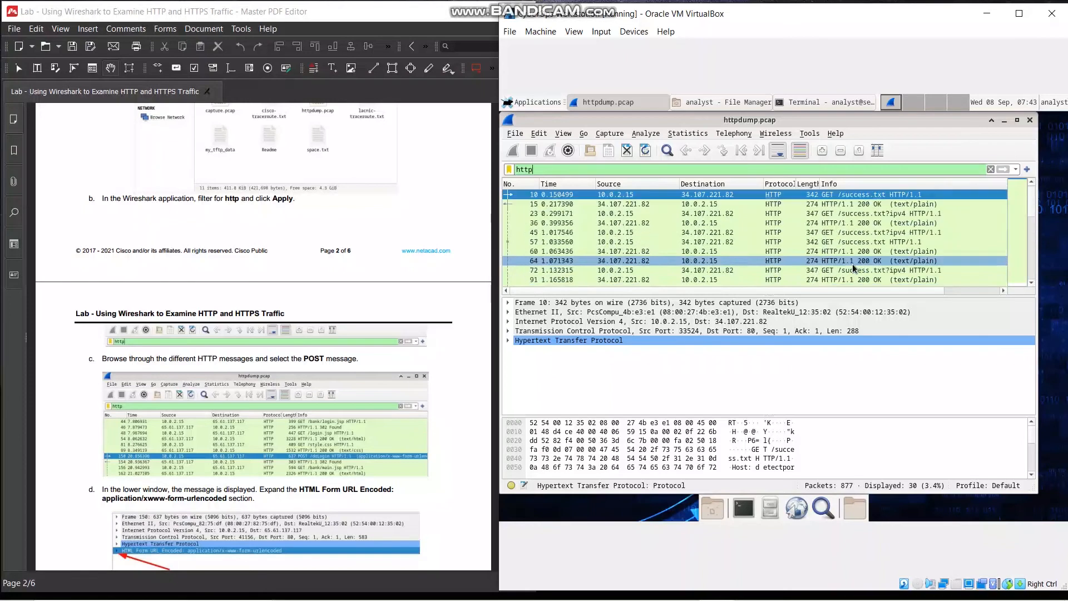
scroll(855, 269, "down", 7)
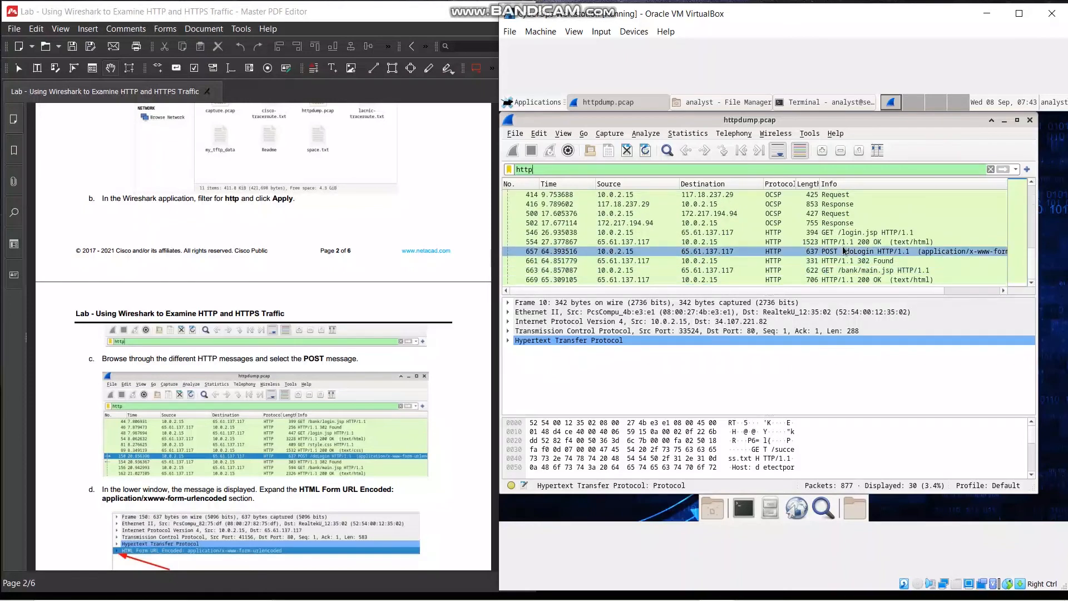
left_click(842, 252)
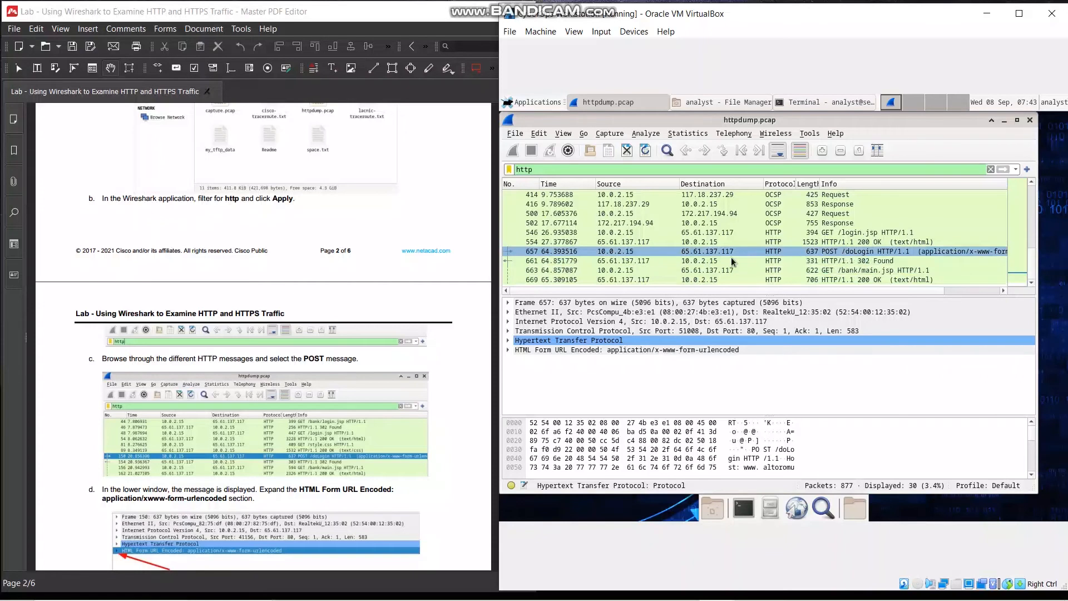
Expand the HTML Form URL Encoded: application/x-www-form-urlencoded section of the POST packet to show its form items
scroll(460, 383, "down", 3)
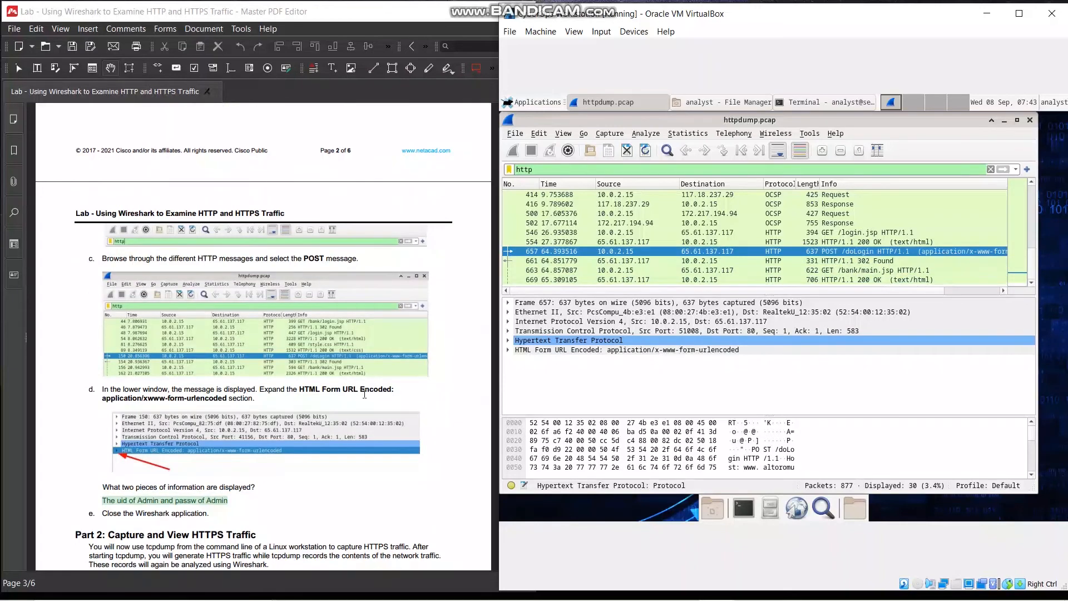
left_click(506, 351)
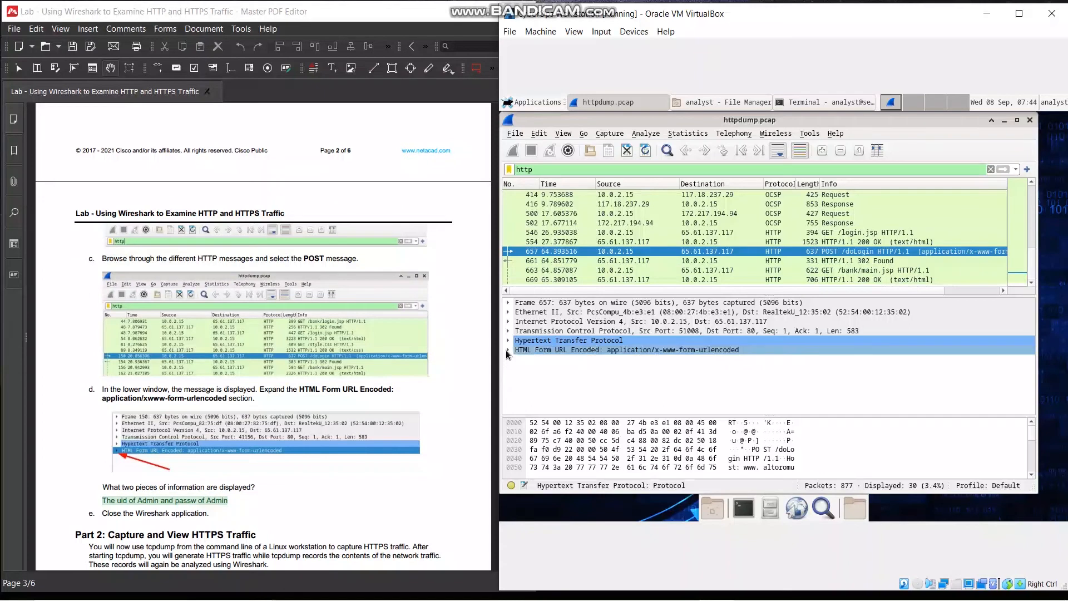
left_click(507, 349)
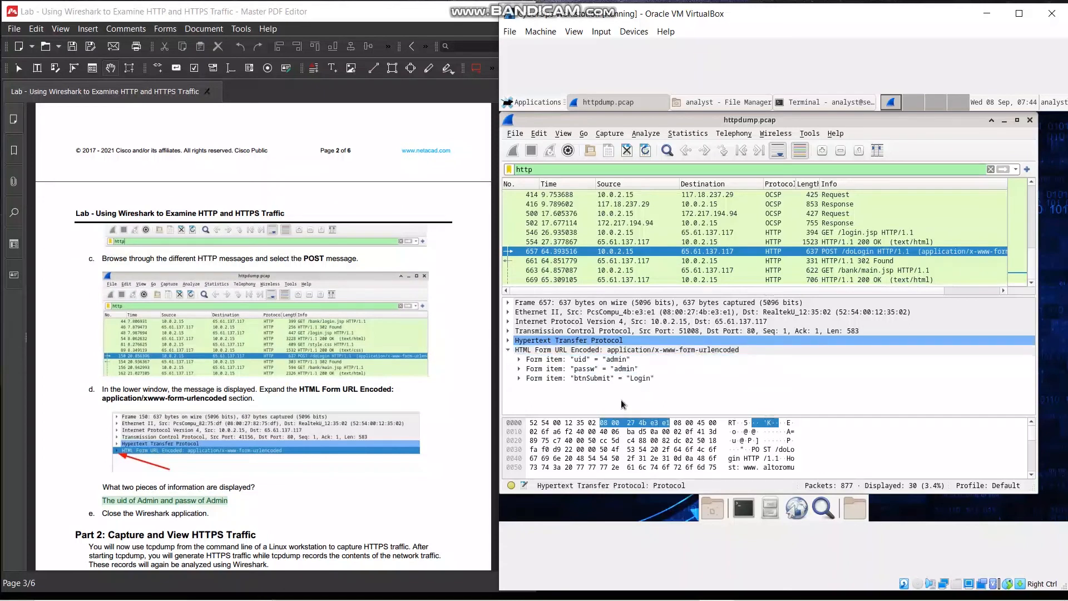
Check the lab's remaining instructions for the HTTP capture and close Wireshark
scroll(149, 462, "down", 1)
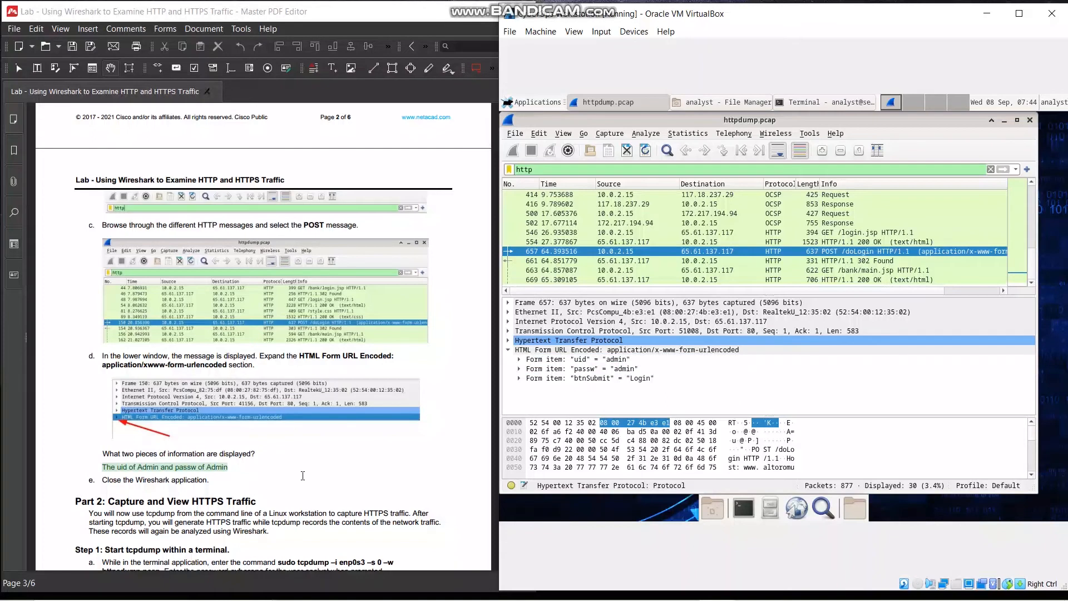
scroll(277, 459, "down", 3)
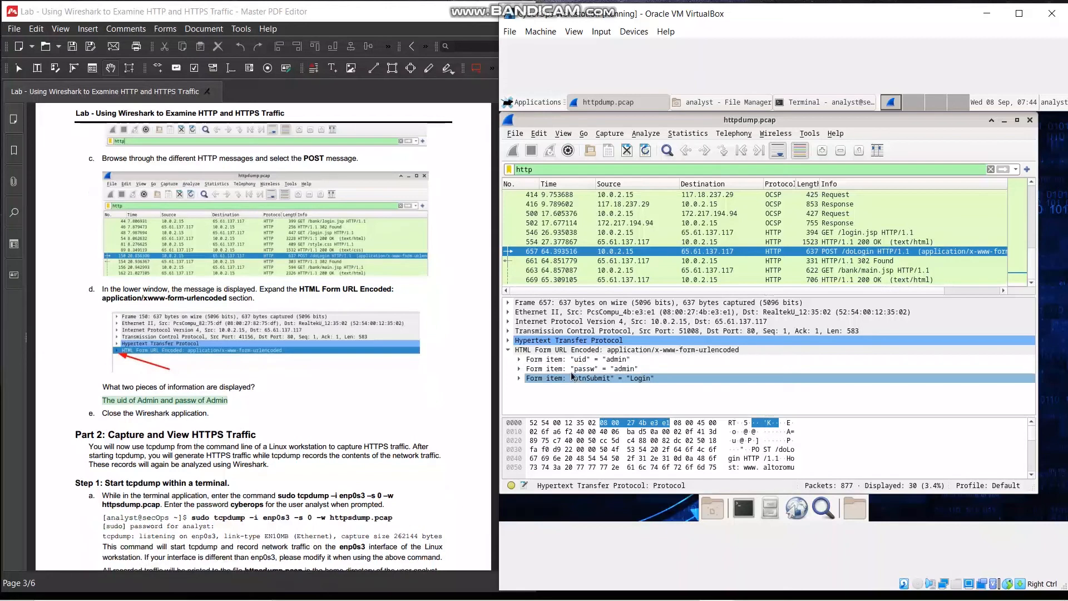
left_click(1030, 120)
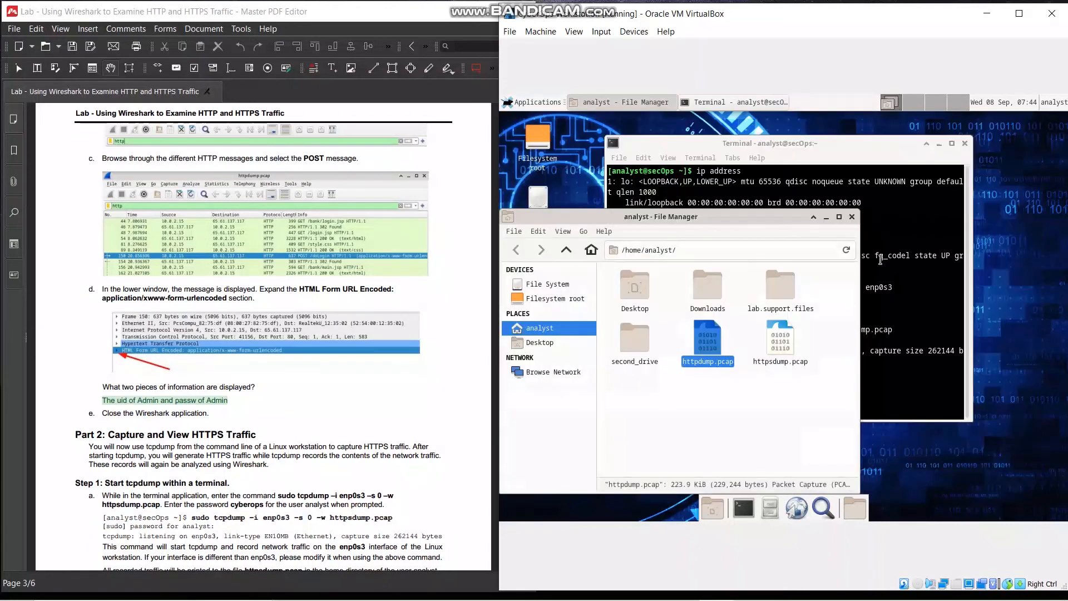
Open a new terminal for the HTTPS capture, close the old terminal, and move the new one toward the desktop's center
scroll(213, 367, "down", 1)
scroll(213, 366, "down", 2)
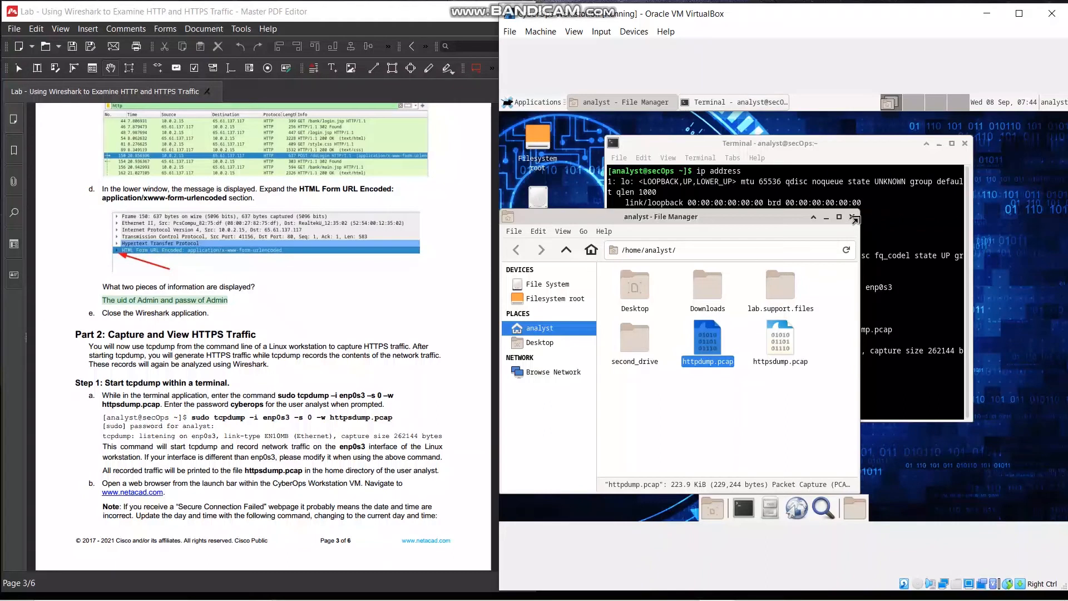
left_click(742, 509)
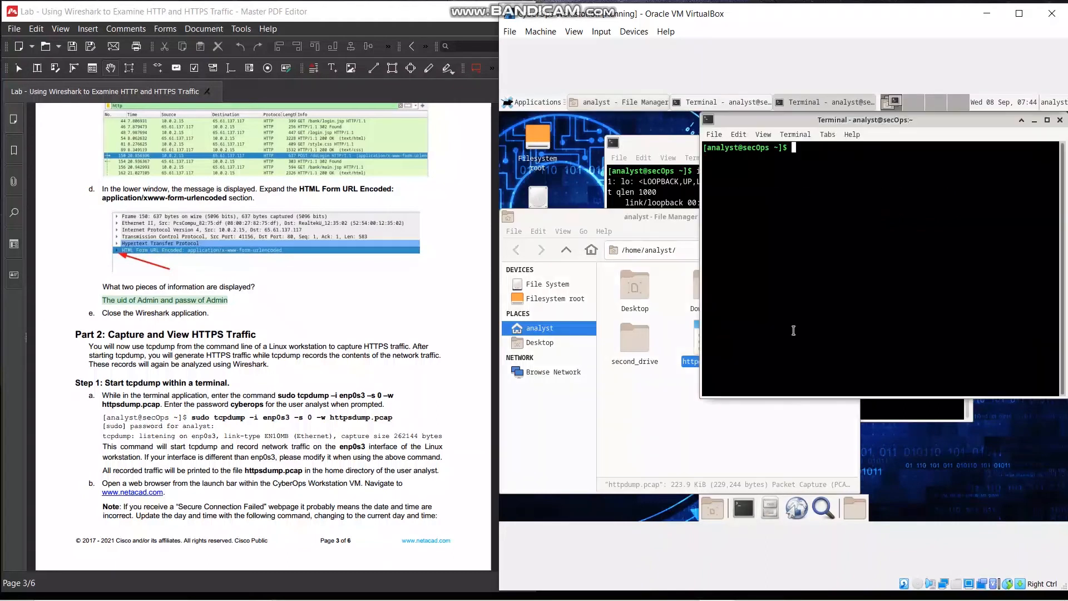
left_click(649, 153)
left_click(966, 143)
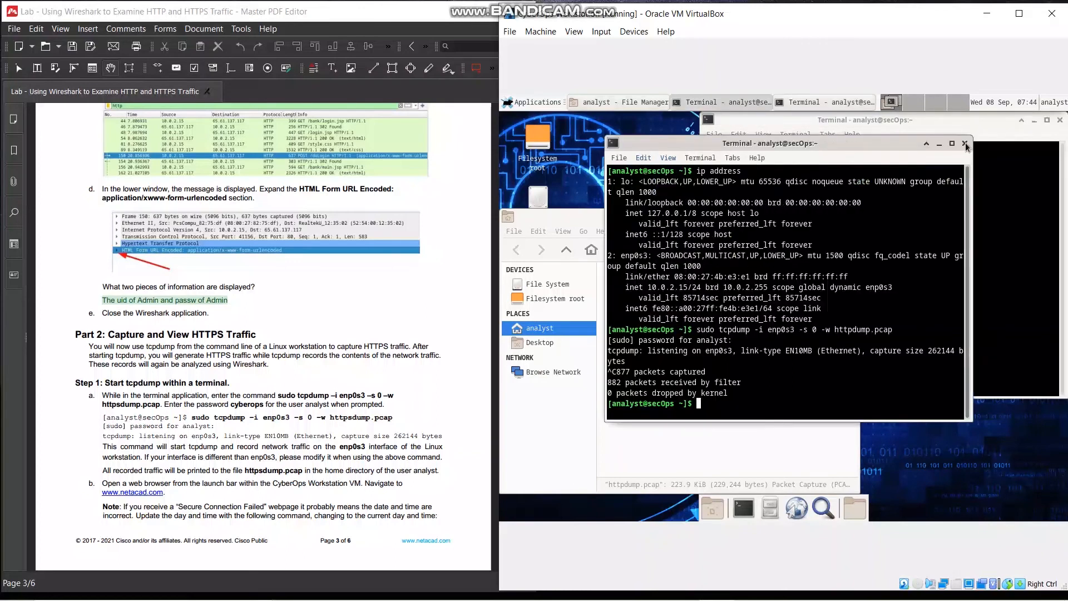
left_click(966, 143)
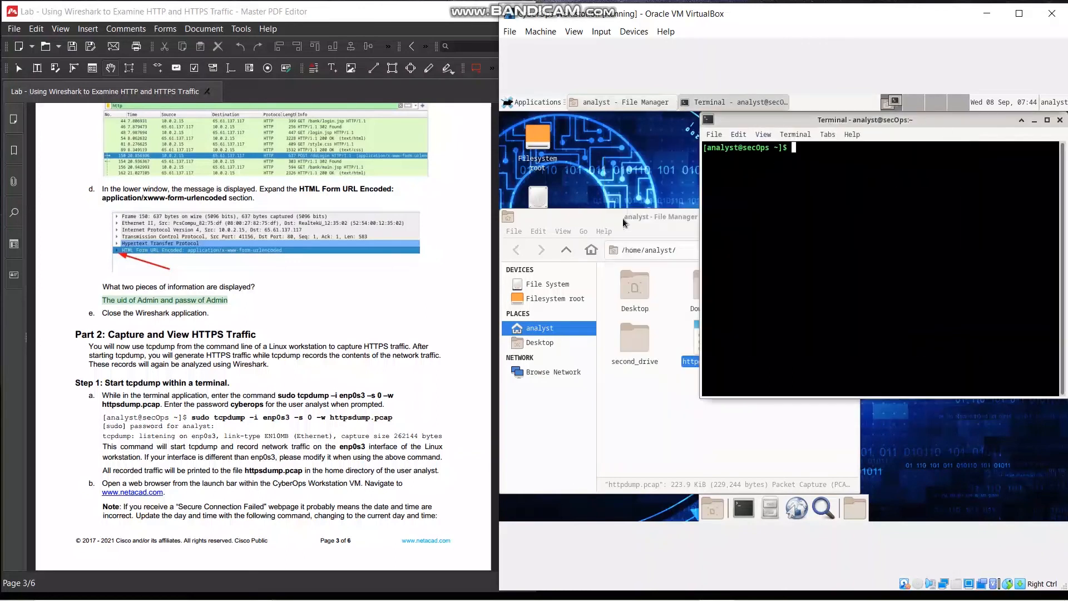
left_click_drag(829, 120, 703, 176)
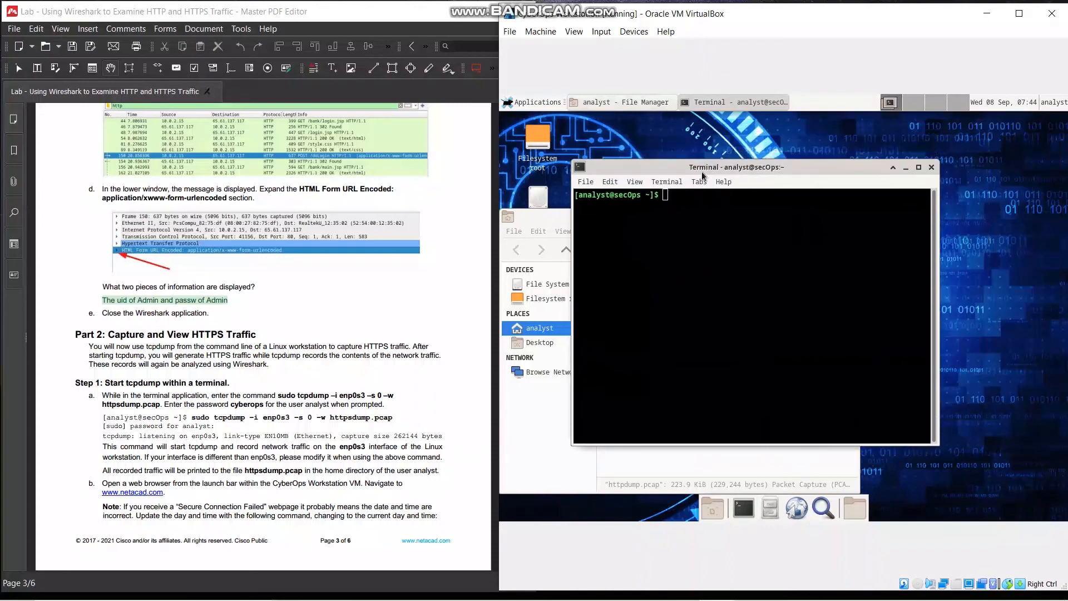
Start the capture with sudo tcpdump -i enp0s3 -s 0 -w httpsdump.pcap and enter the analyst account's password when prompted
type("sudo tcpdump -i enp0s3")
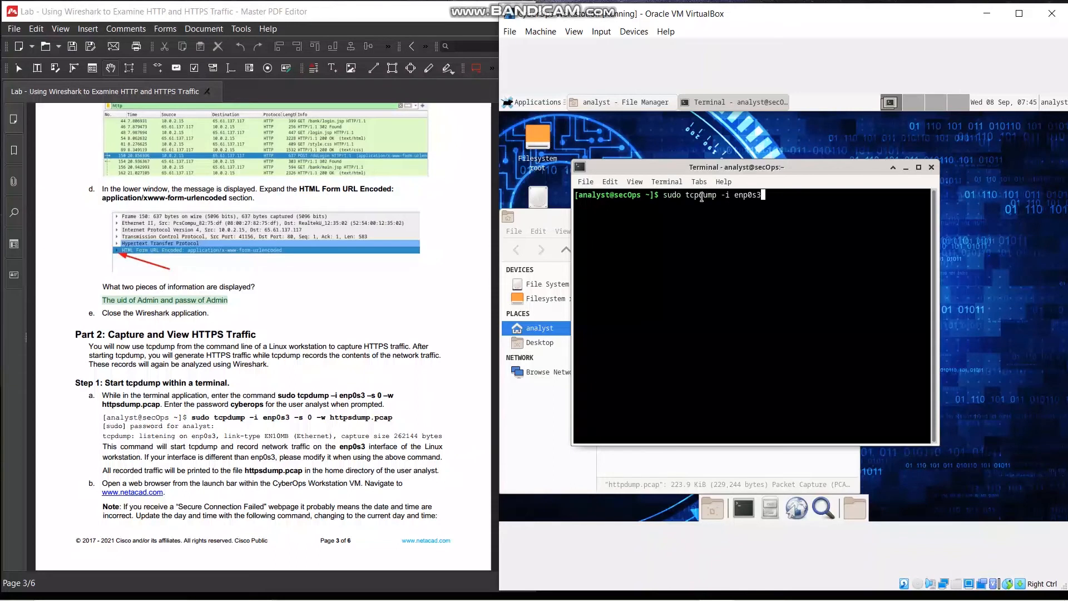
type(" -s 0 -w httpsdump.pcap")
key("Return")
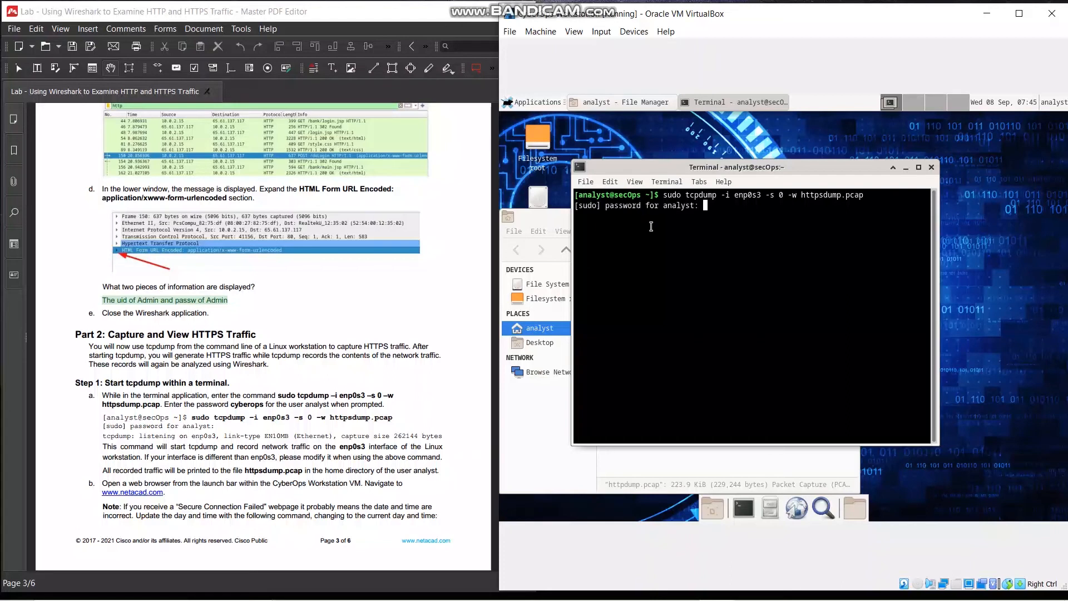
key("Return")
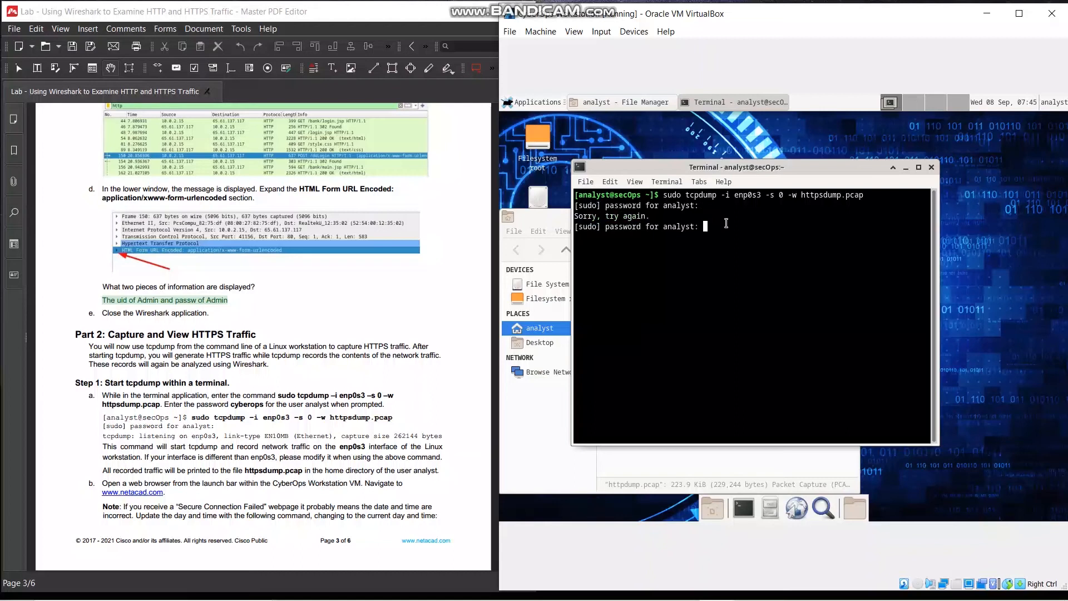
key("Return")
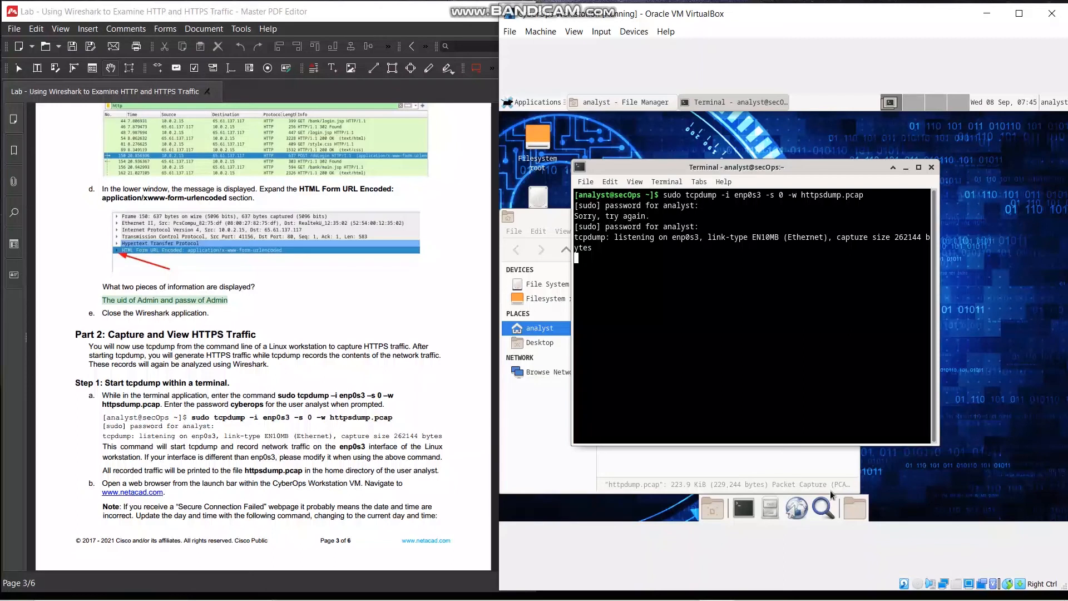
left_click(803, 508)
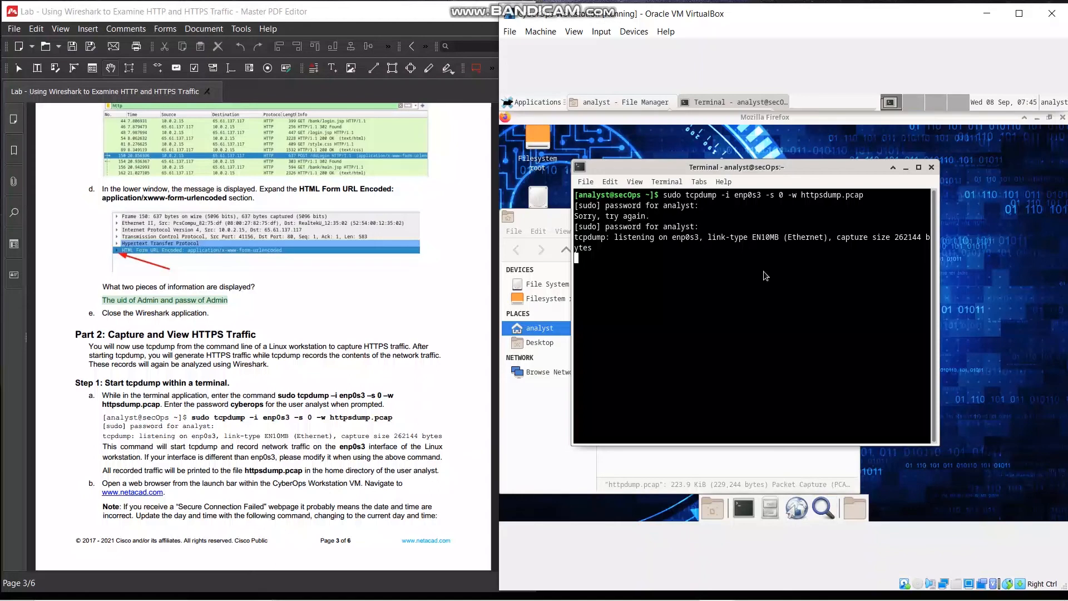
left_click(742, 154)
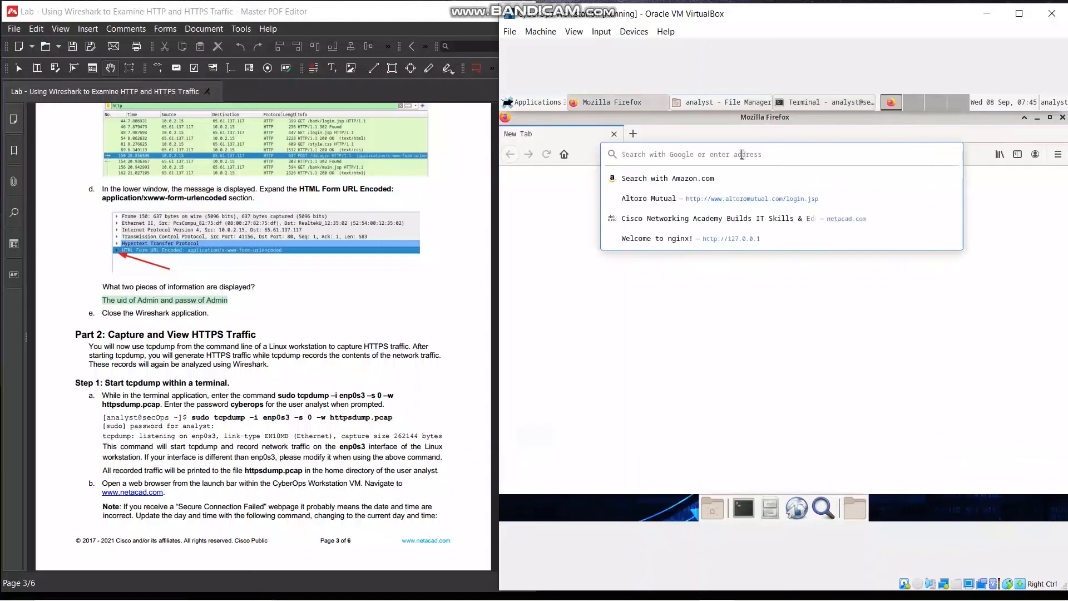
type("www.n")
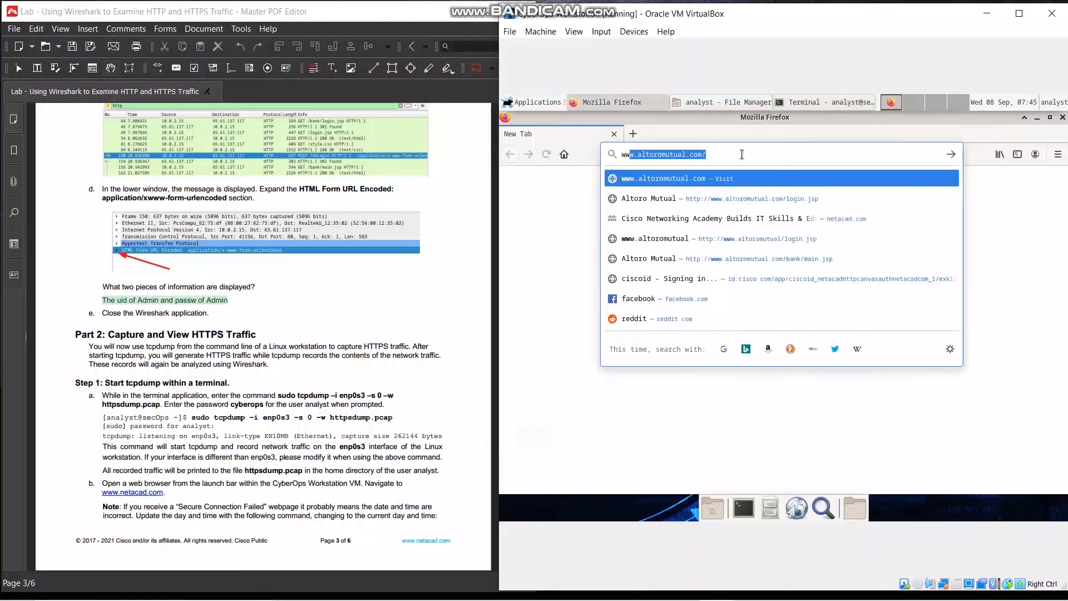
type("e")
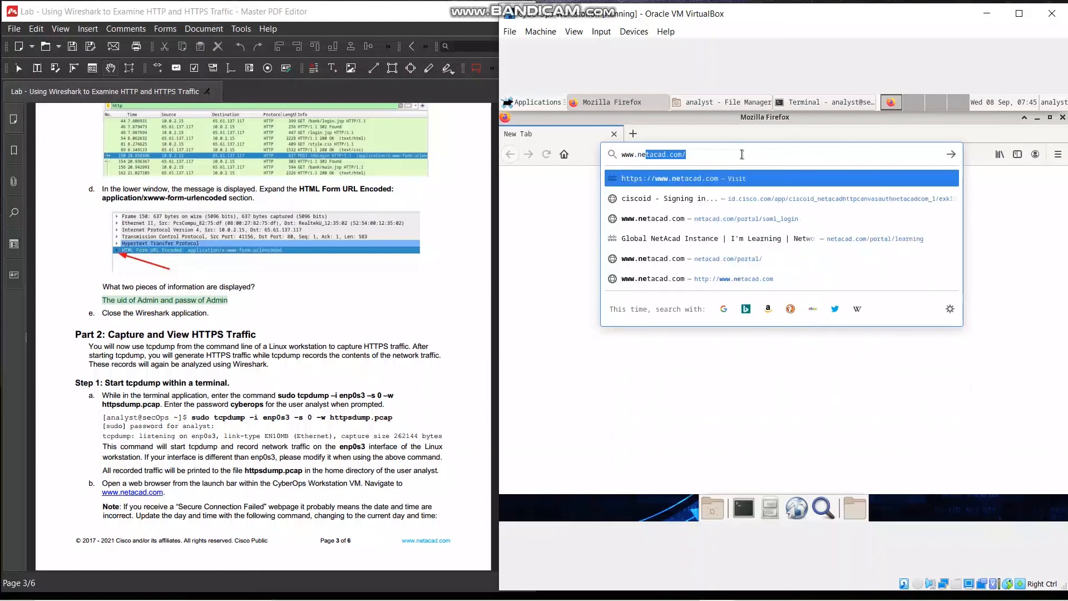
key("Right")
key("Return")
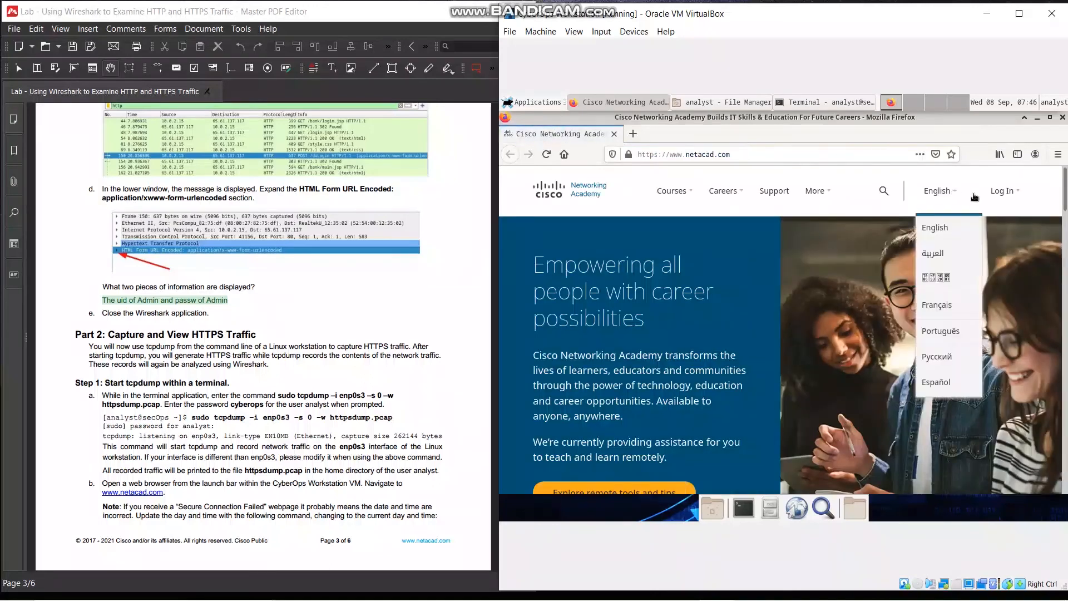
Open the NetAcad login, set the login updates notice not to show again, and continue to the Cisco login page
mouse_move(1002, 198)
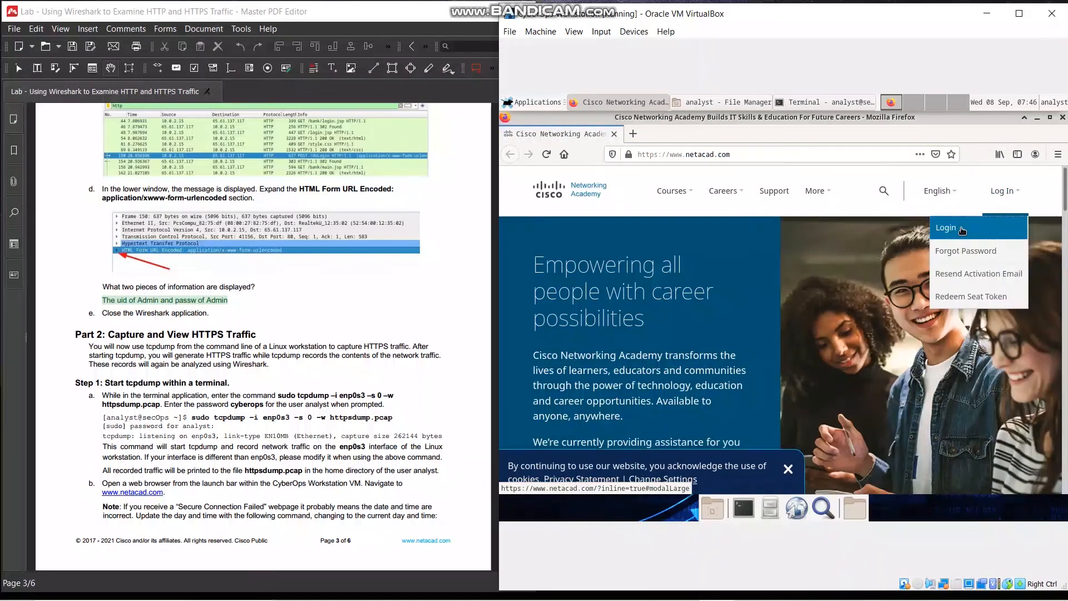
left_click(951, 228)
left_click(602, 370)
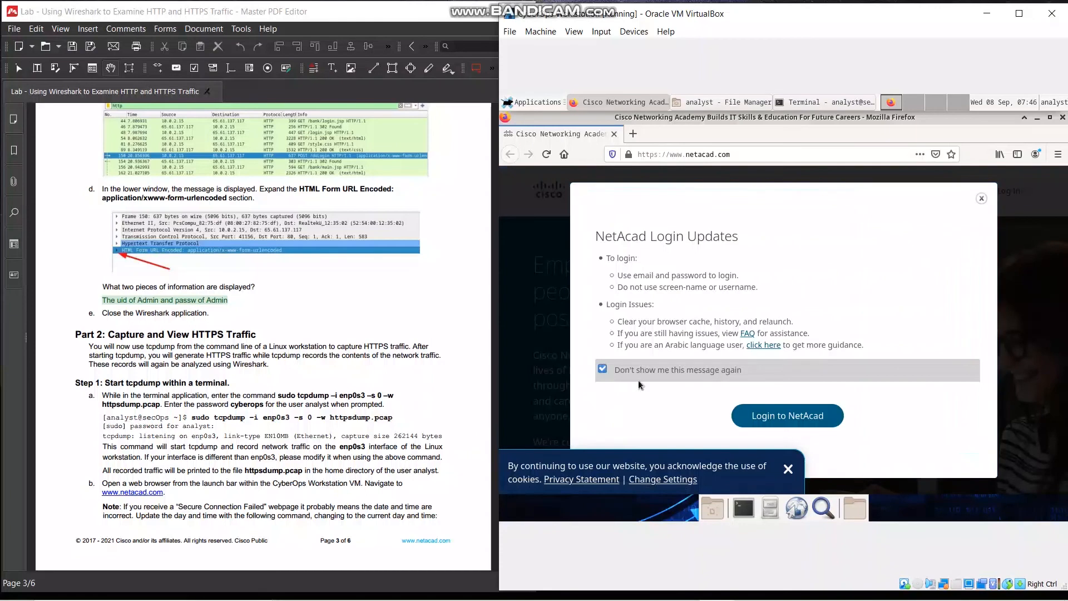
left_click(771, 415)
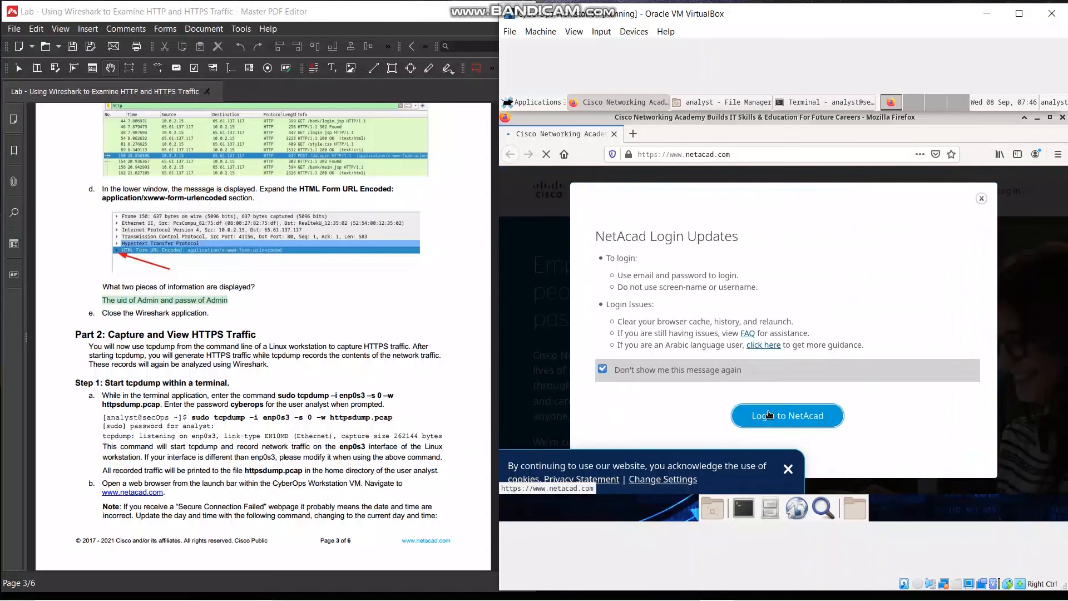
scroll(312, 476, "down", 1)
scroll(313, 477, "down", 6)
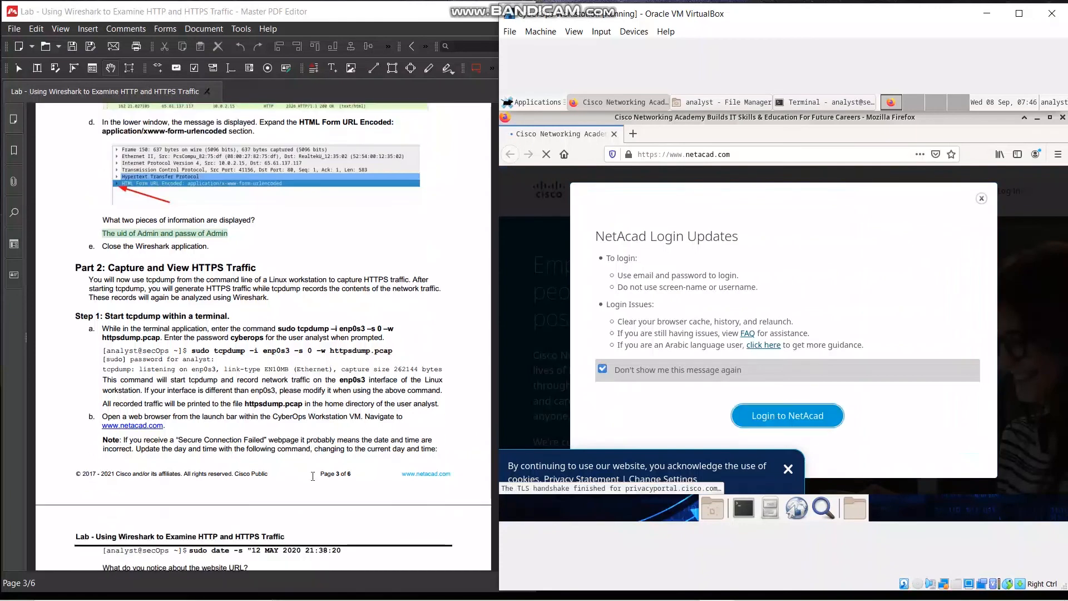
left_click(795, 420)
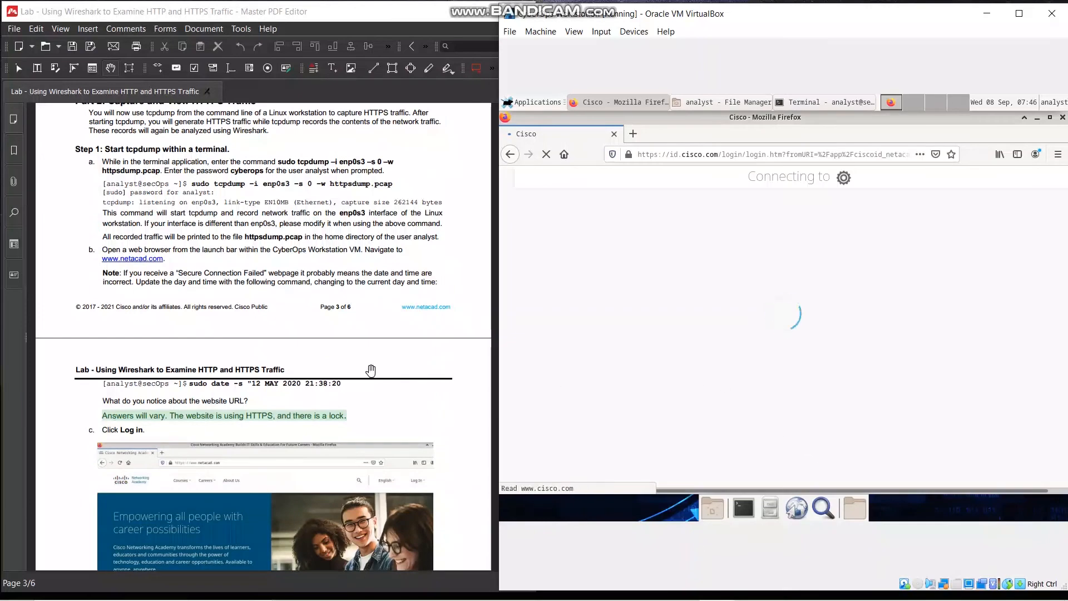
Examine the login page's address and lock icon against the lab's website URL question, and read the following login instructions
scroll(173, 374, "down", 1)
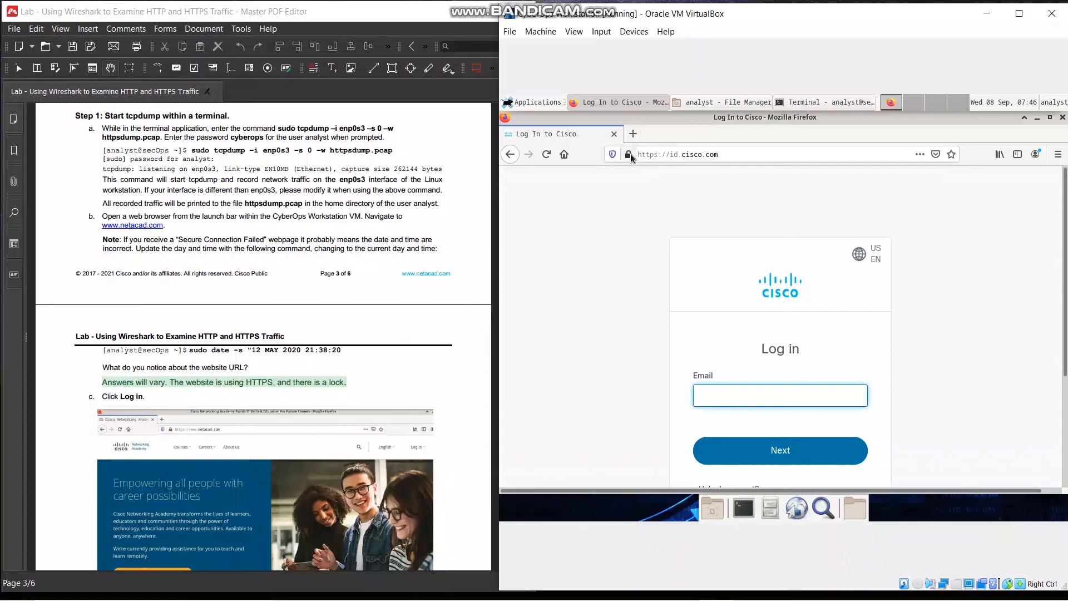
mouse_move(630, 156)
scroll(383, 331, "down", 1)
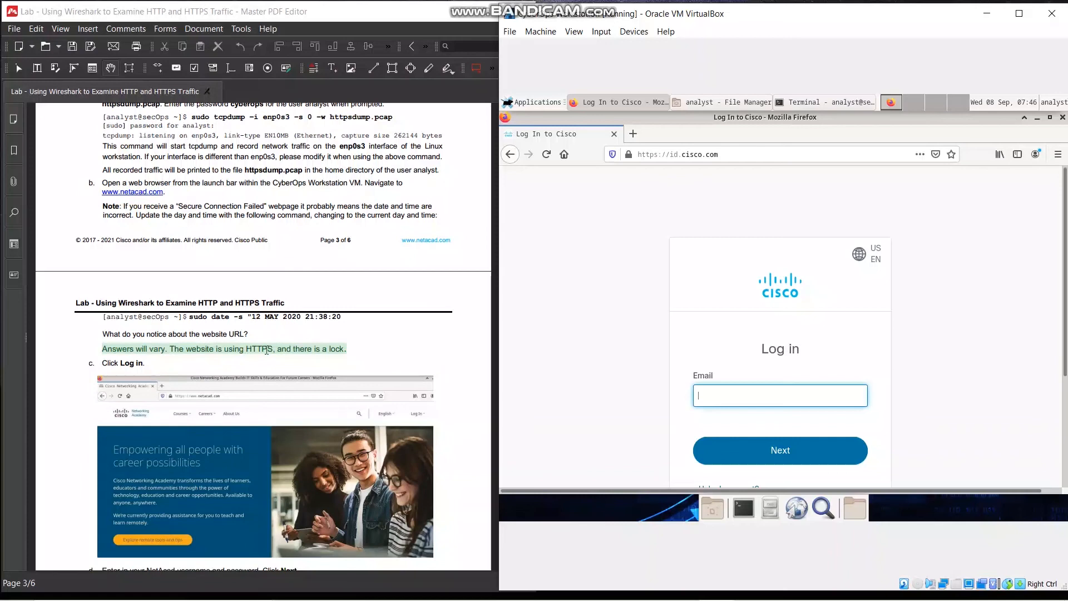
scroll(329, 344, "down", 1)
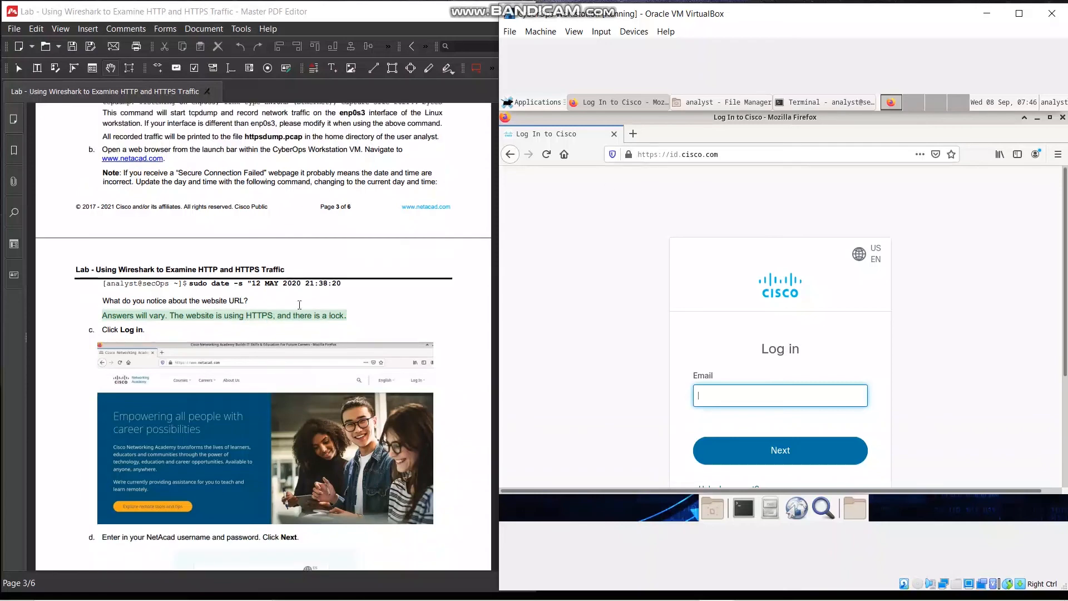
Follow the lab's login instruction by entering the NetAcad account's e-mail on the Cisco login page and continuing to the password prompt
scroll(286, 309, "down", 1)
scroll(286, 309, "down", 1)
scroll(805, 318, "down", 1)
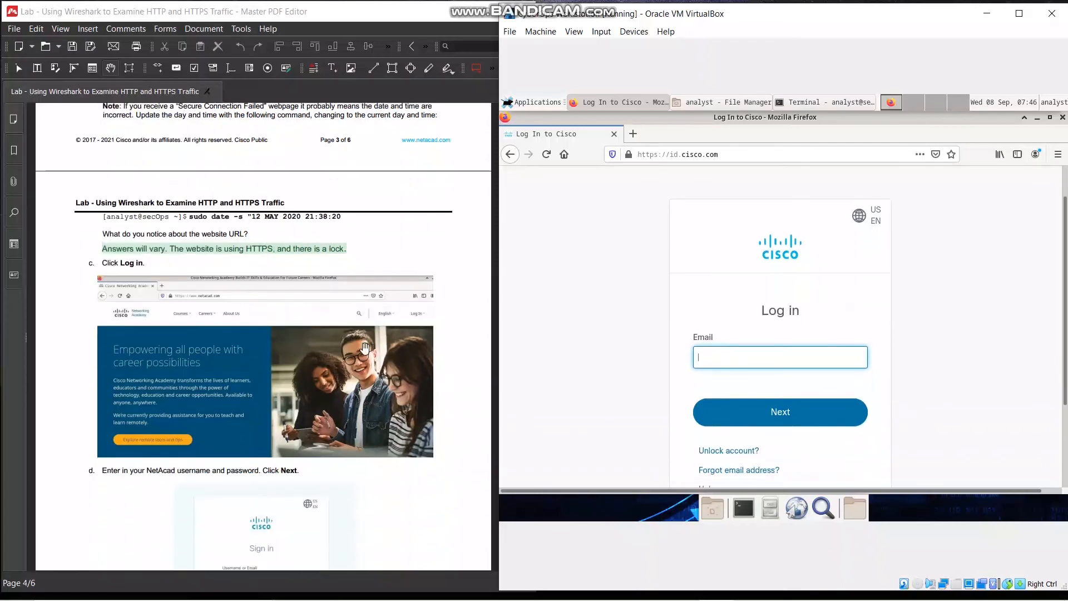
scroll(317, 365, "down", 2)
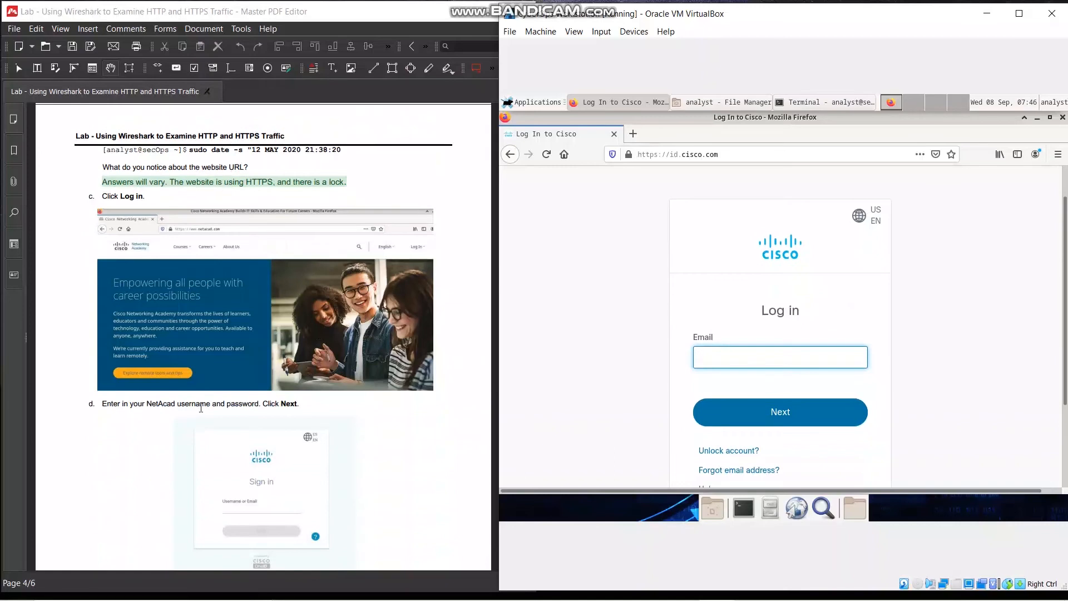
scroll(857, 342, "down", 1)
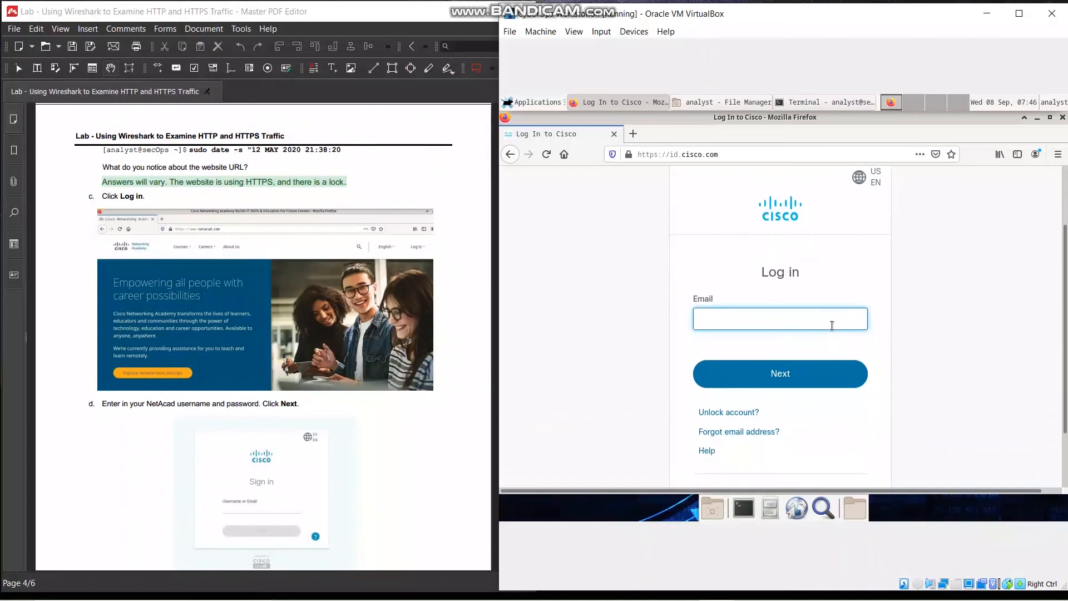
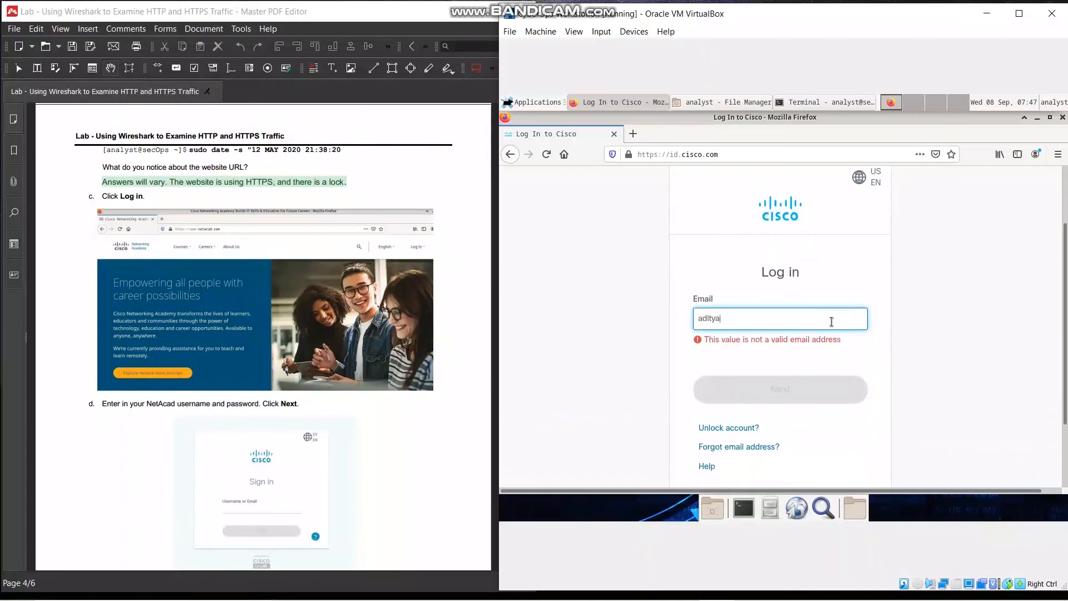
left_click(823, 381)
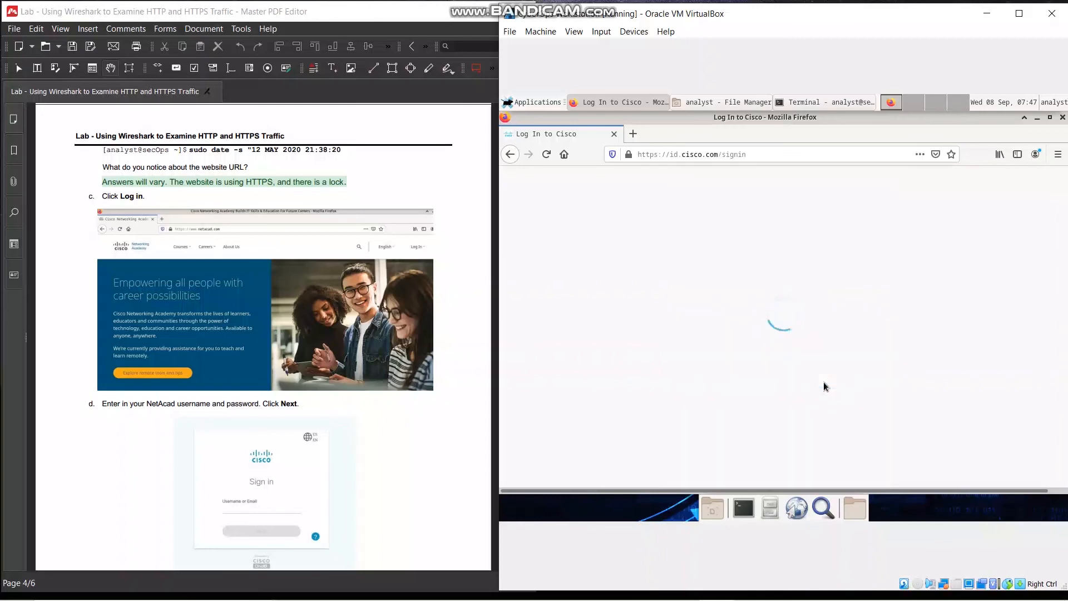
Enter the NetAcad account password and log in to the learning portal
scroll(823, 382, "down", 1)
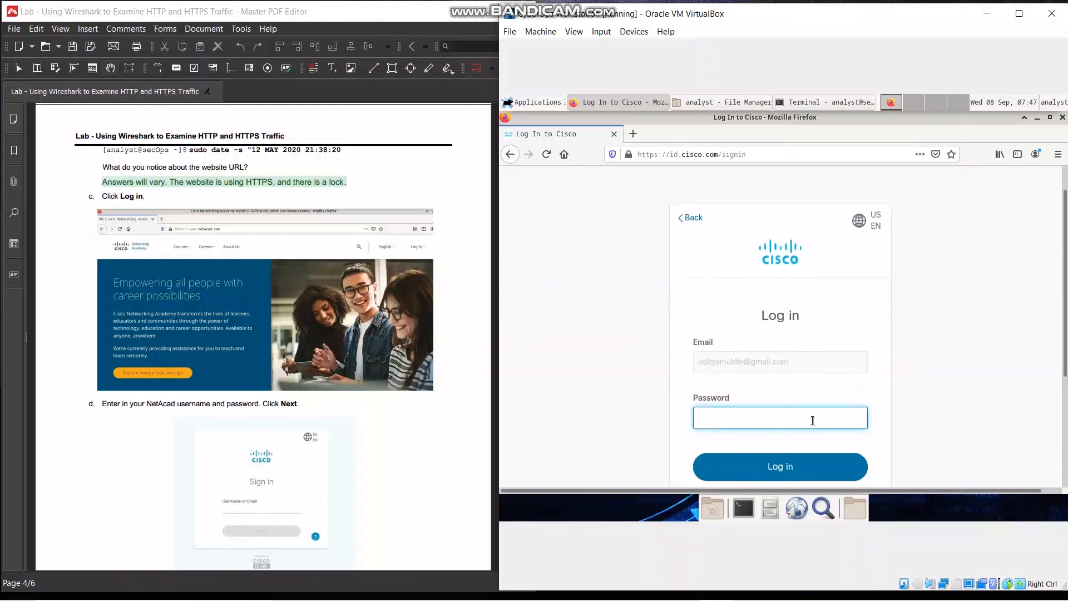
type("••••••••")
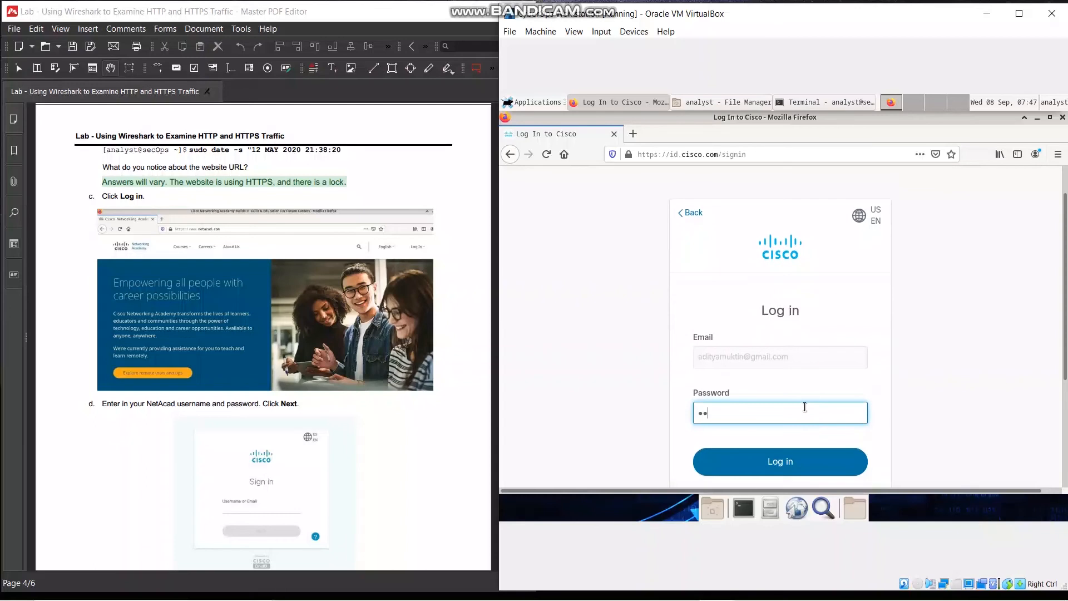
type("••••••••")
left_click(810, 459)
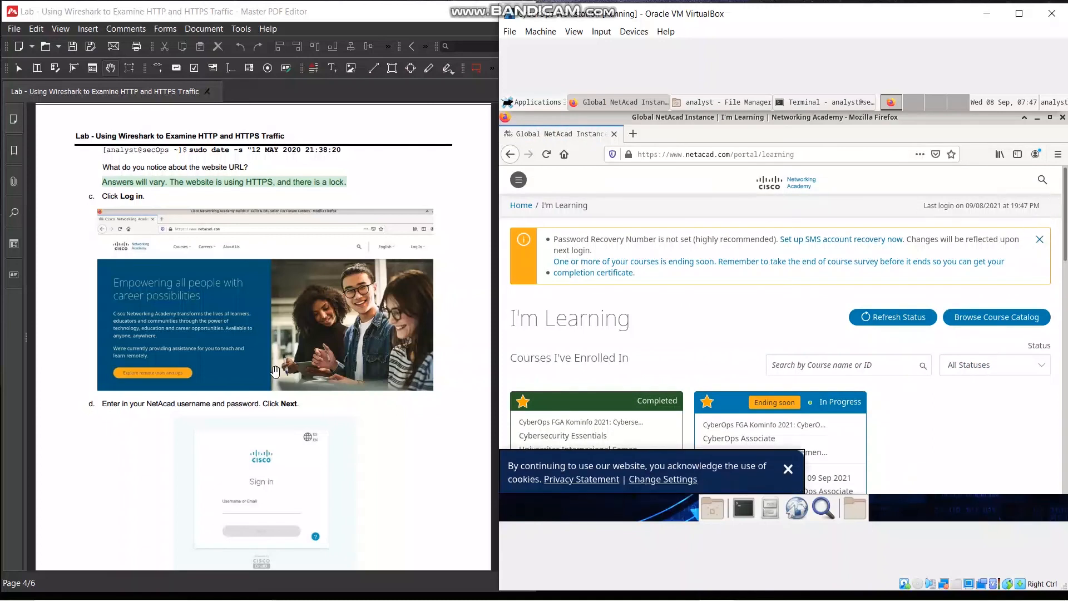
Close the Firefox browser in the VM and stop the running tcpdump capture in the terminal
scroll(274, 371, "down", 3)
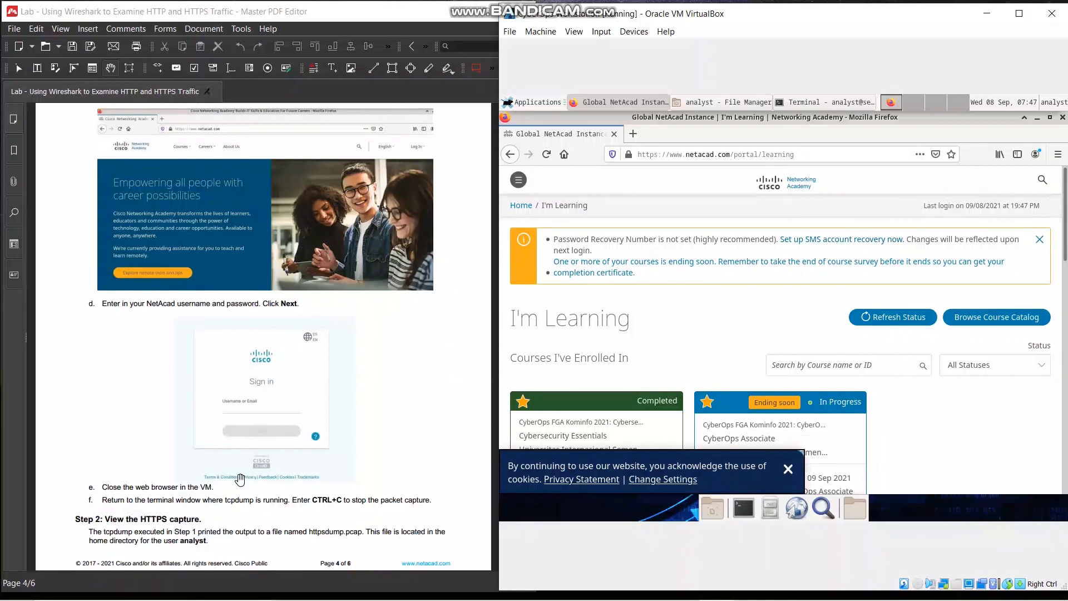
left_click(1062, 117)
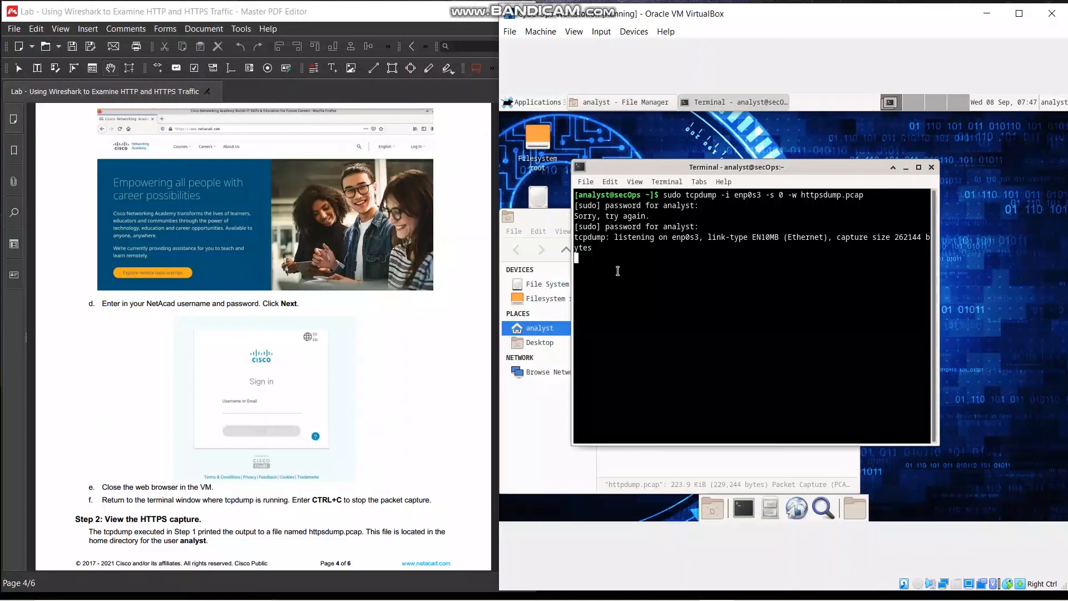
key("ctrl+c")
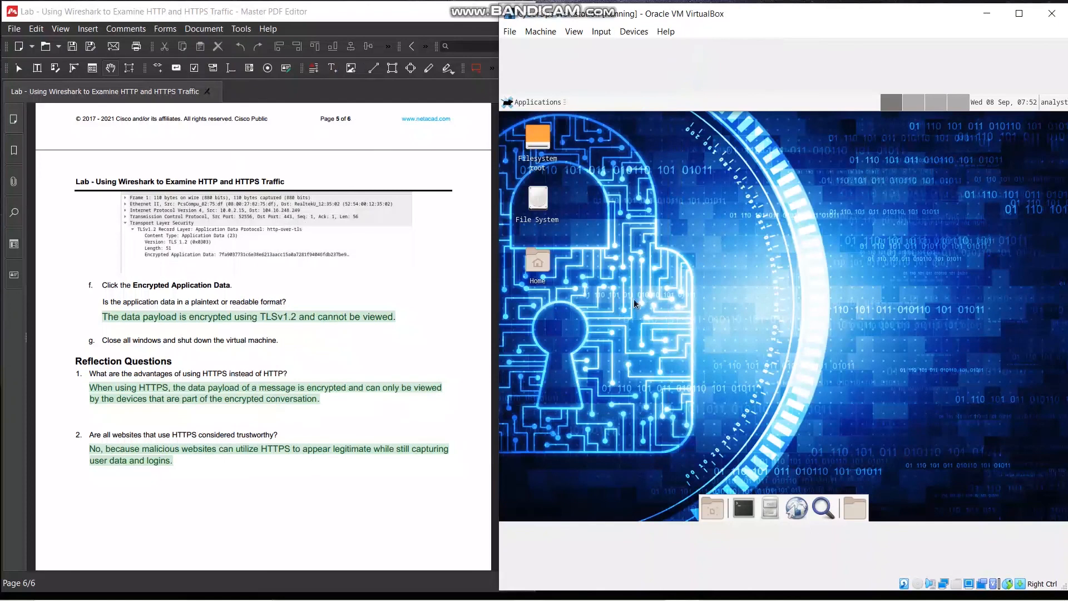
Return to the lab's HTTPS capture instructions and open the analyst home folder from the VM desktop
scroll(361, 322, "up", 8)
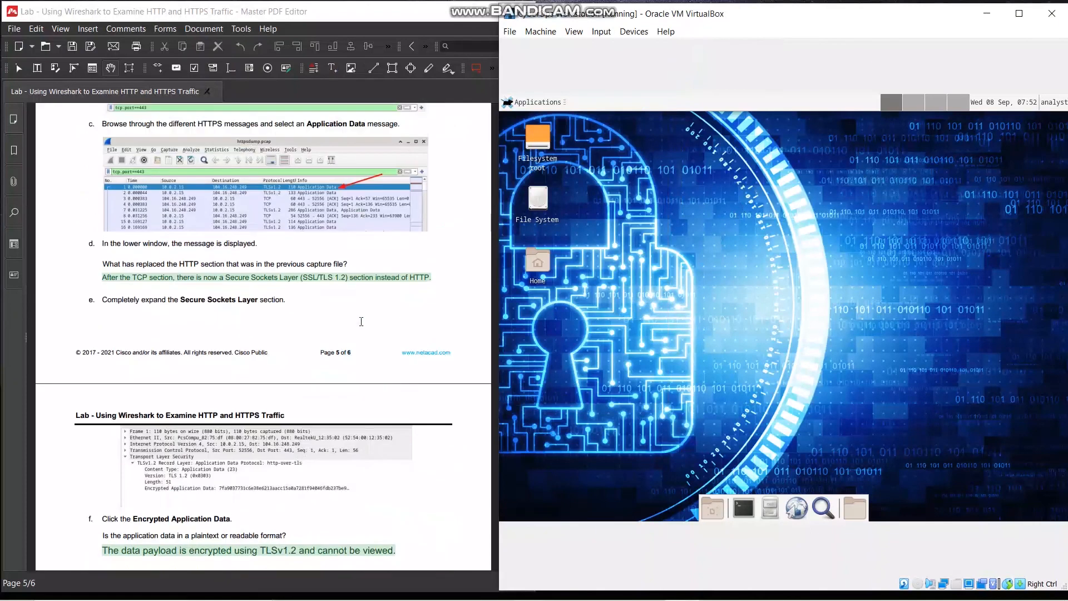
scroll(361, 321, "up", 1)
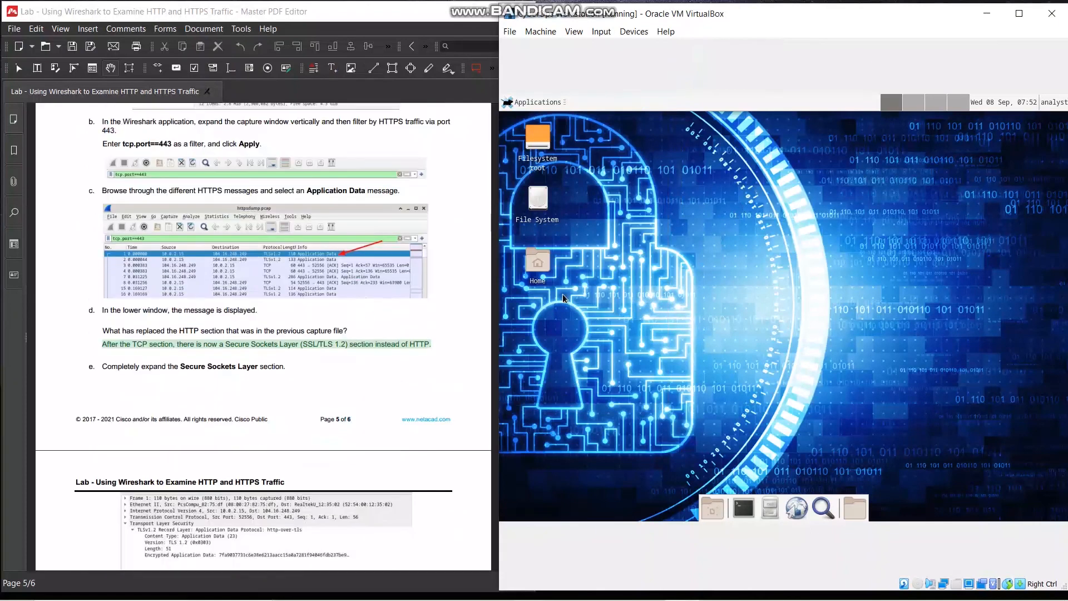
double_click(543, 260)
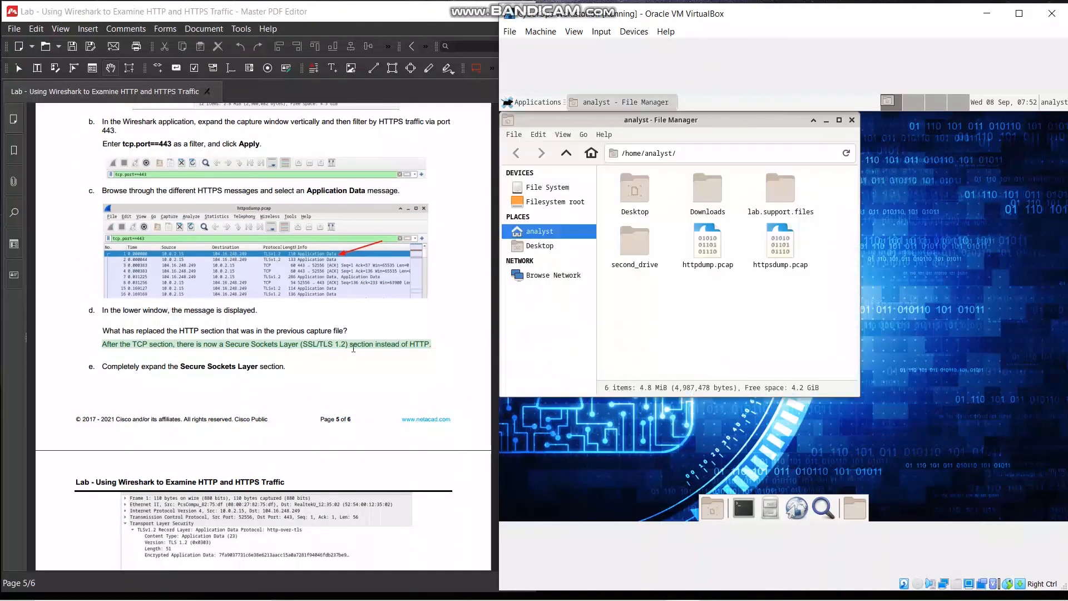
Review the lab's HTTPS capture steps and open httpsdump.pcap from the analyst home folder in Wireshark
scroll(353, 348, "up", 1)
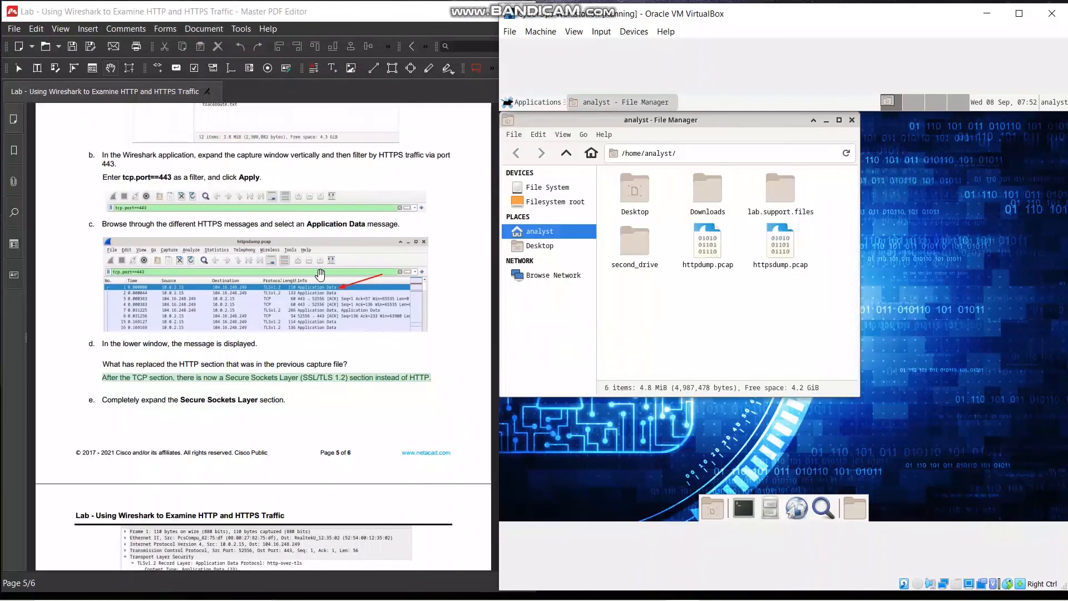
scroll(322, 275, "up", 7)
scroll(325, 280, "up", 18)
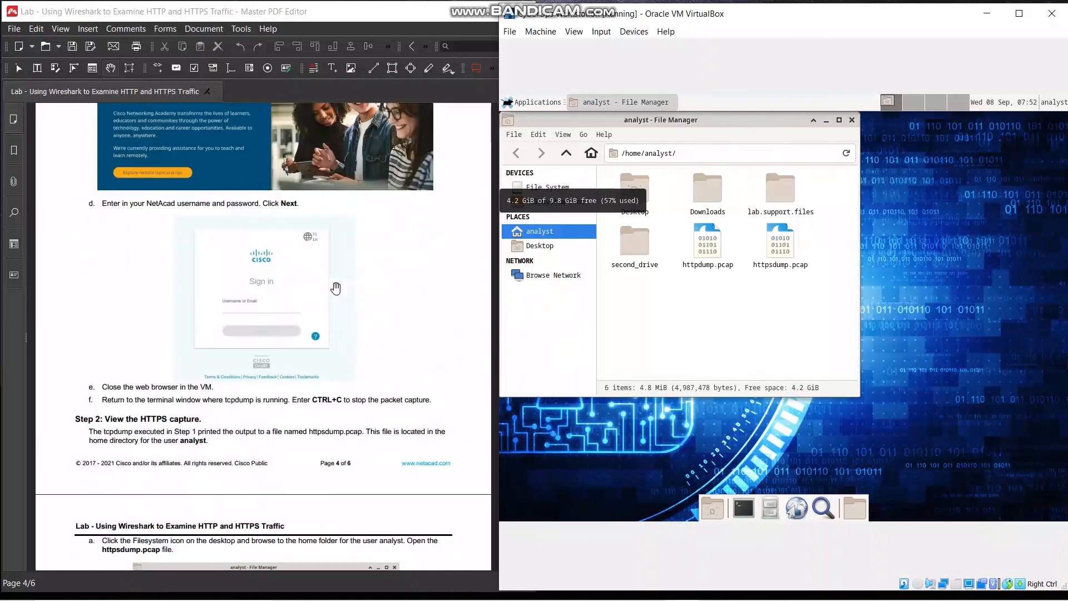
scroll(338, 290, "up", 5)
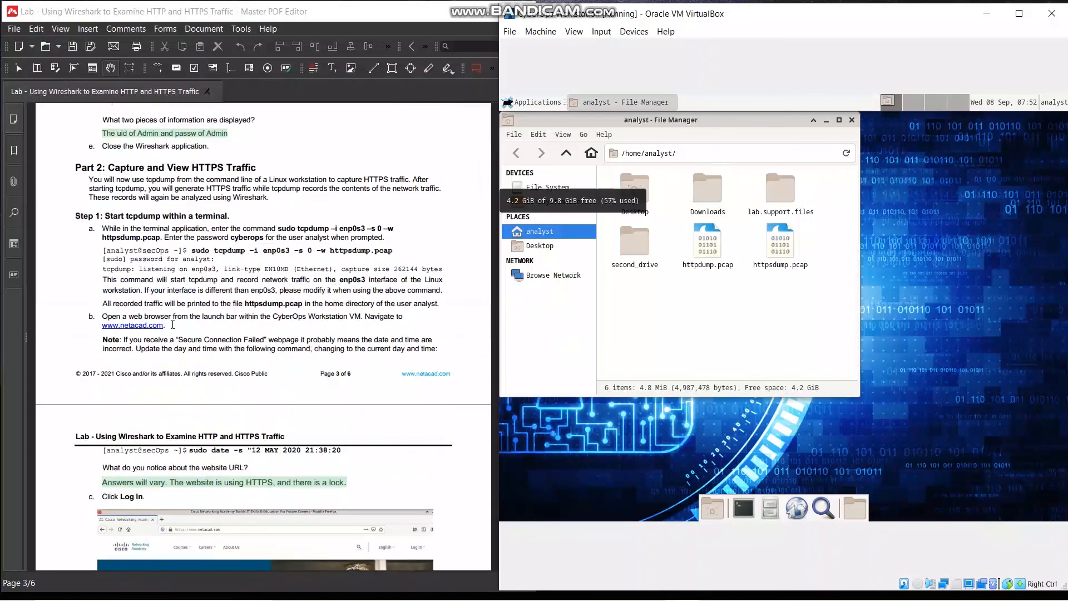
scroll(170, 328, "down", 4)
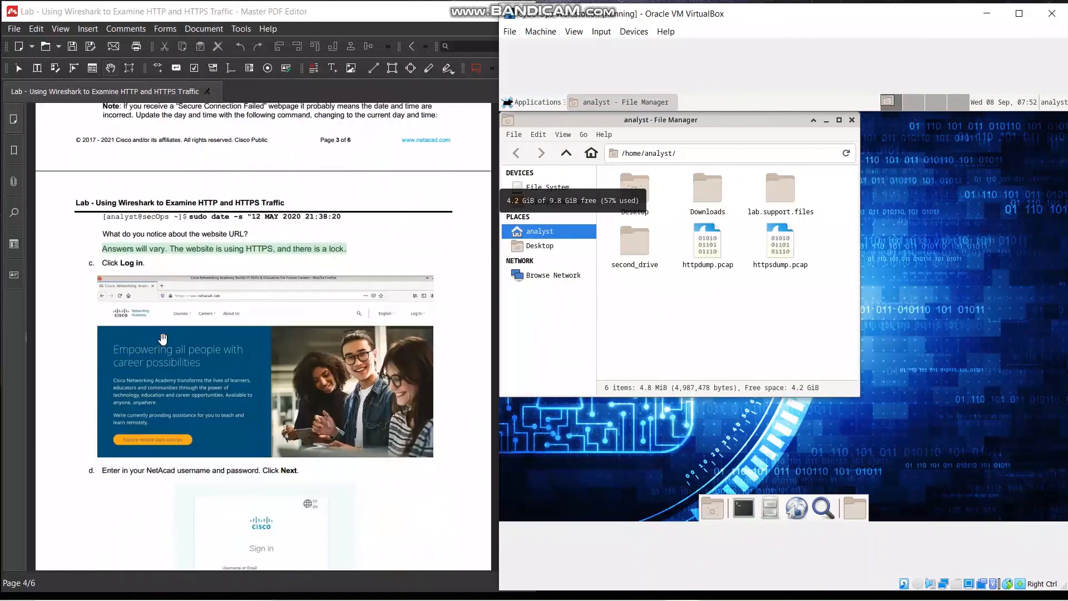
scroll(162, 338, "down", 10)
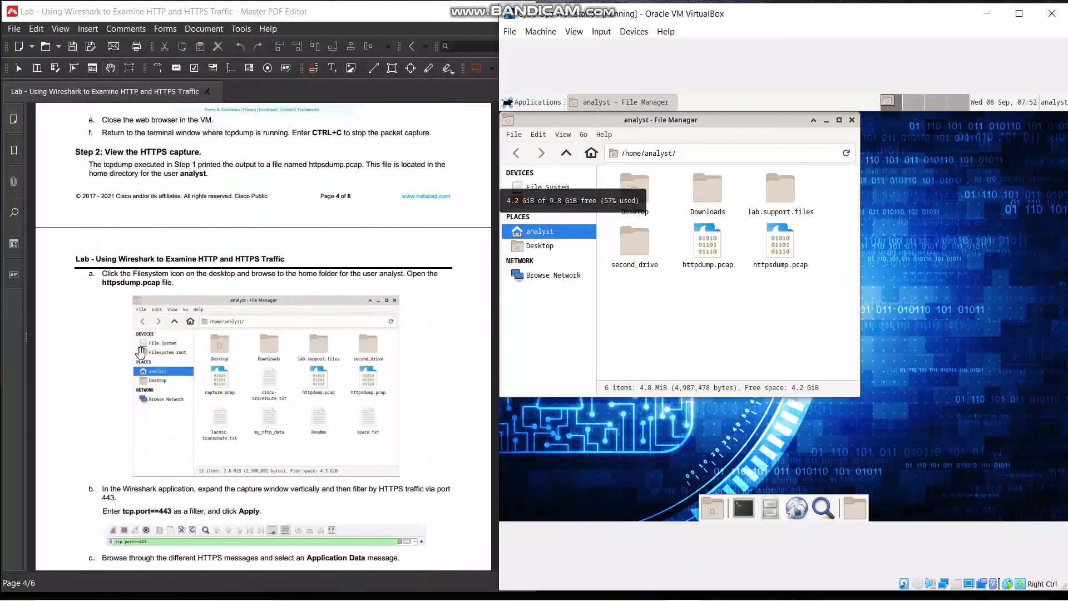
scroll(141, 352, "down", 1)
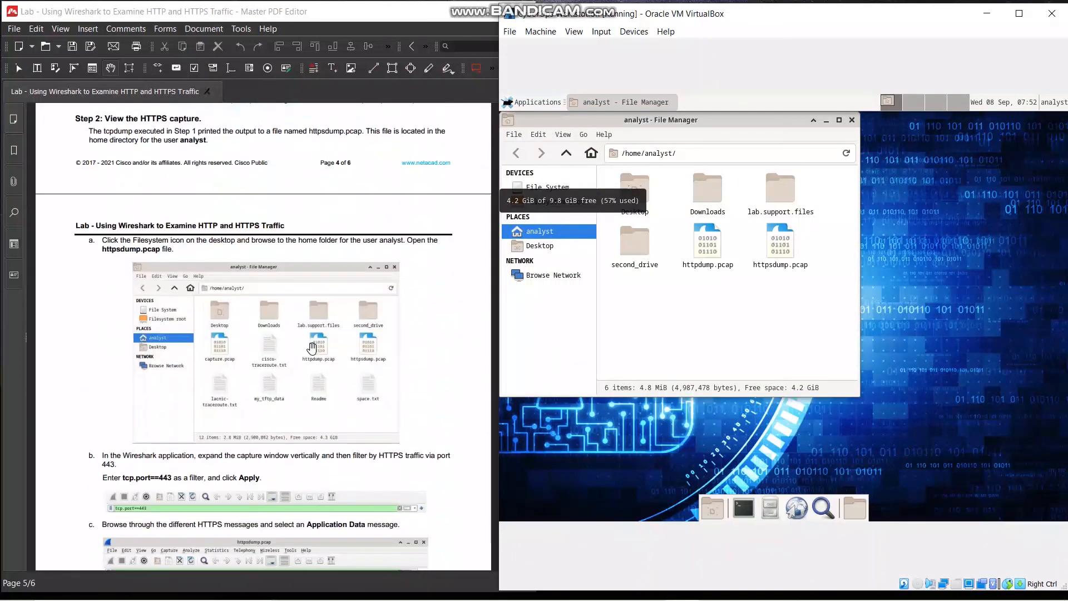
double_click(784, 245)
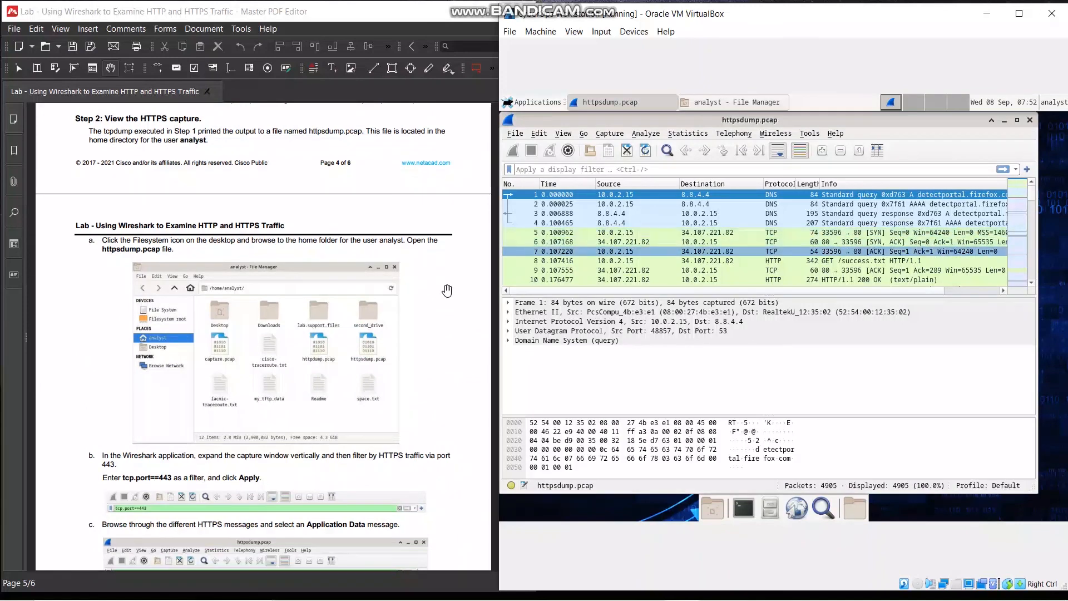
Filter the httpsdump.pcap capture for HTTPS traffic by applying the display filter tcp.port==443
scroll(164, 352, "down", 3)
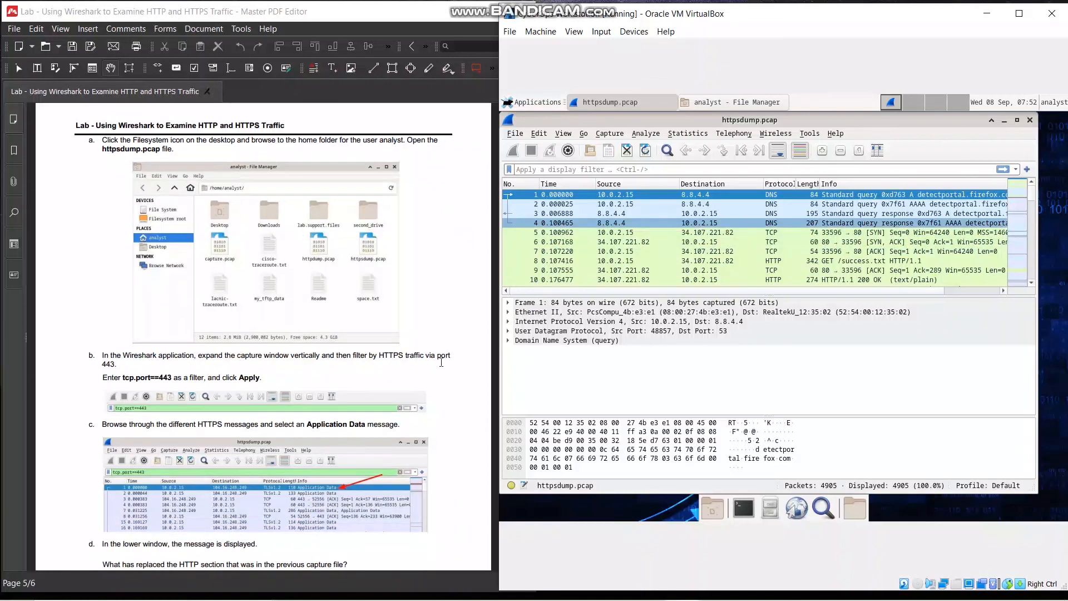
left_click(612, 170)
type("t")
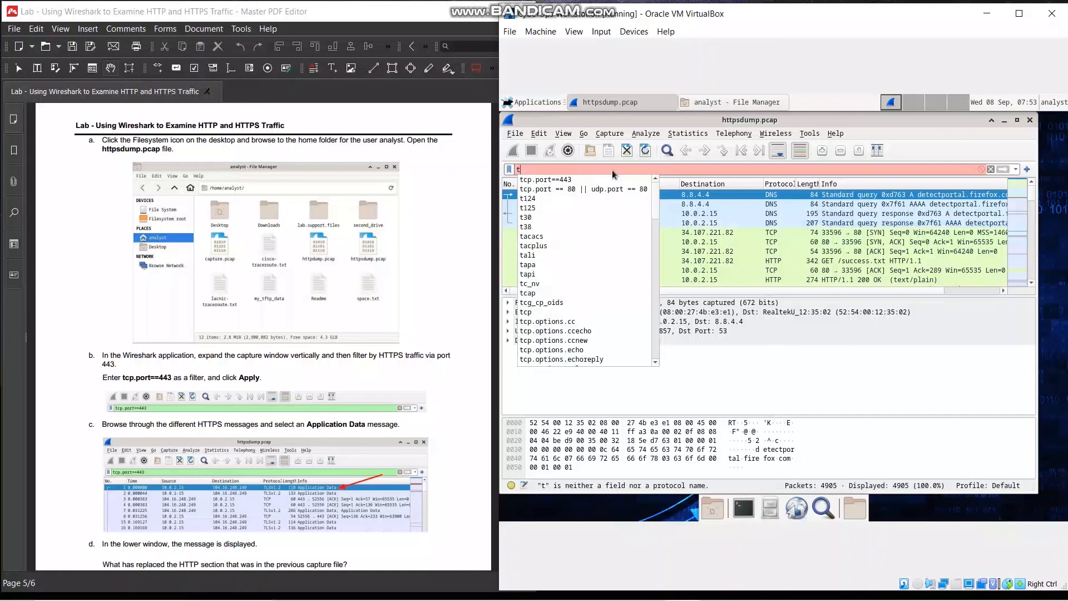
type("cp.po")
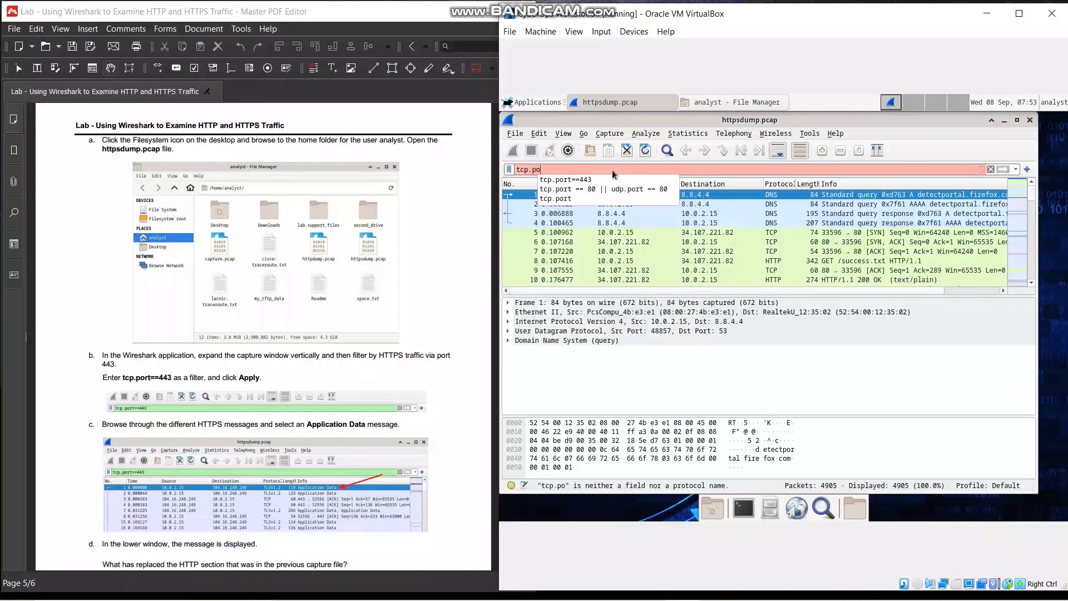
type("rt==443")
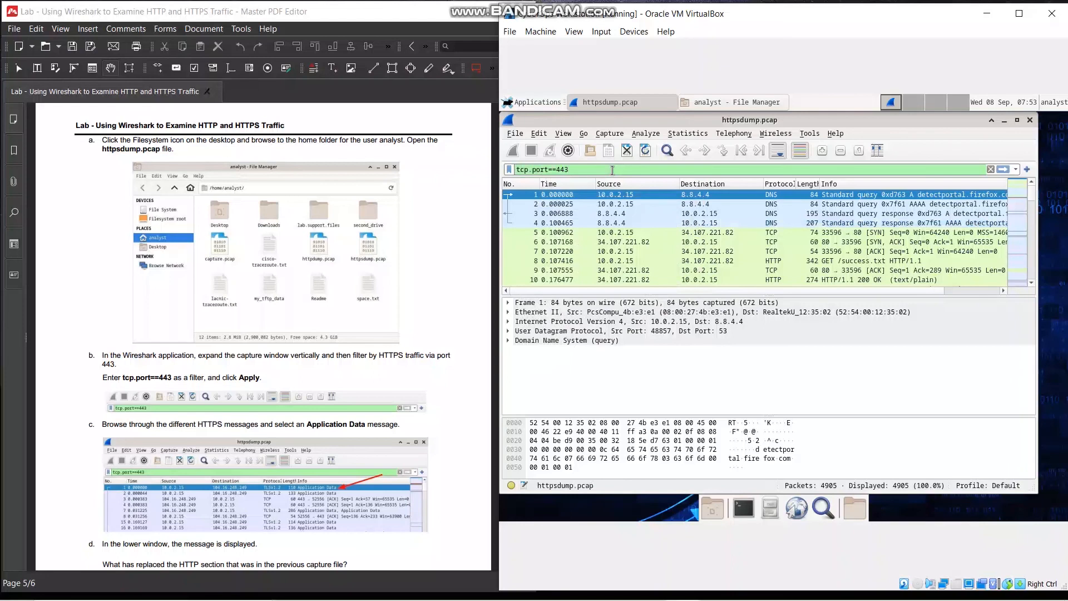
key("Return")
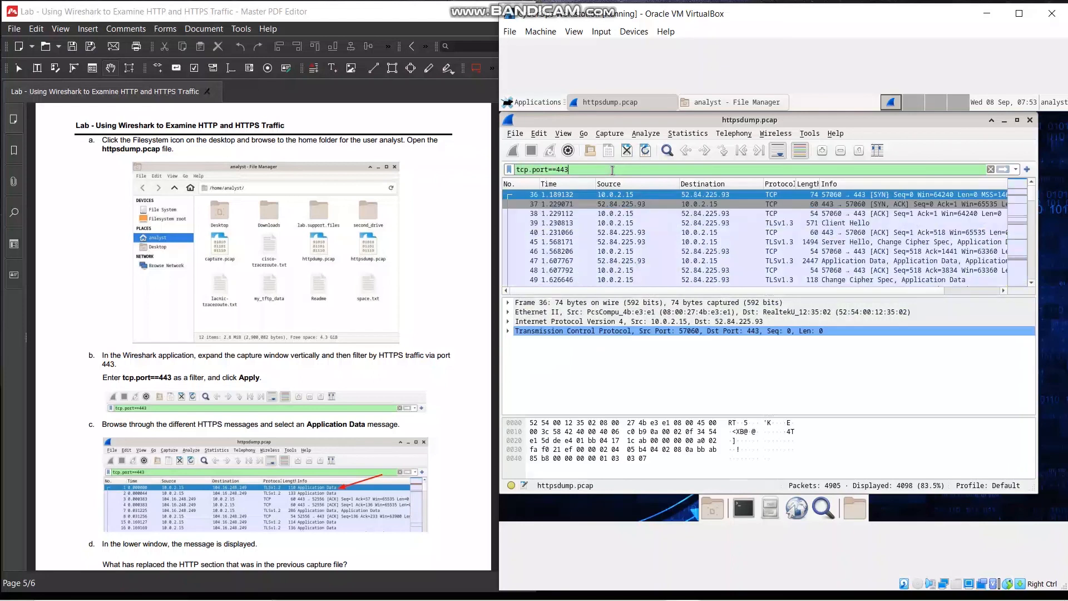
Browse the filtered HTTPS messages as the lab instructs and select the Application Data message in frame 47
scroll(326, 377, "down", 2)
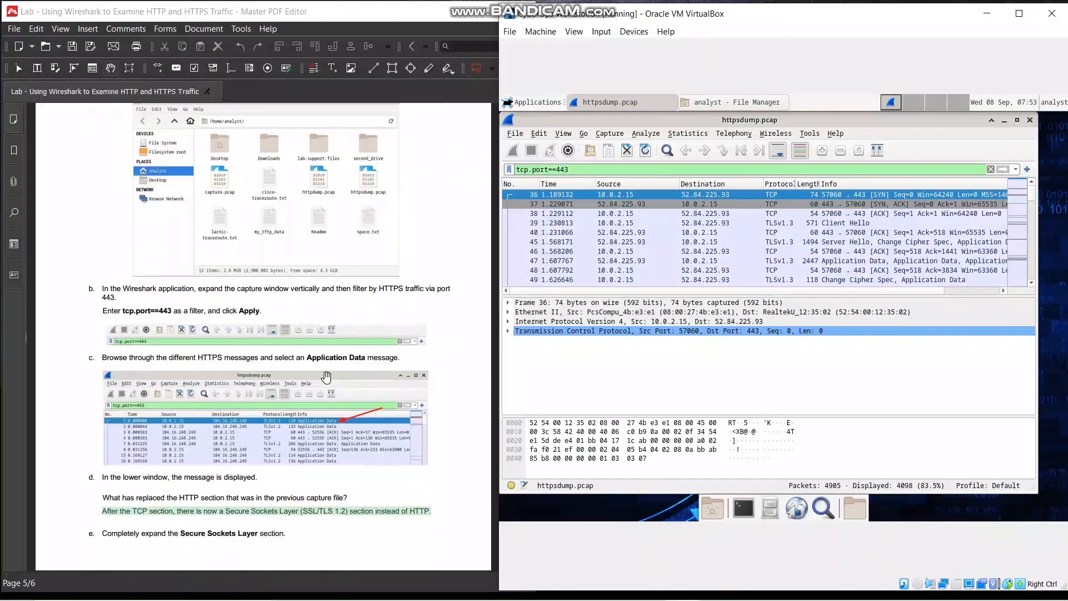
scroll(326, 377, "down", 1)
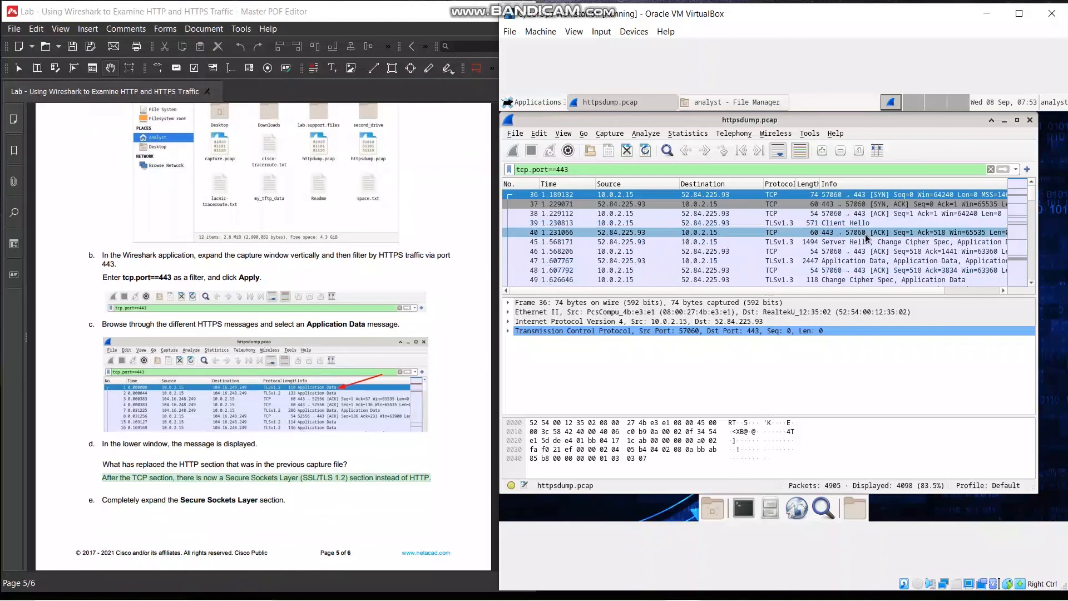
scroll(865, 234, "down", 1)
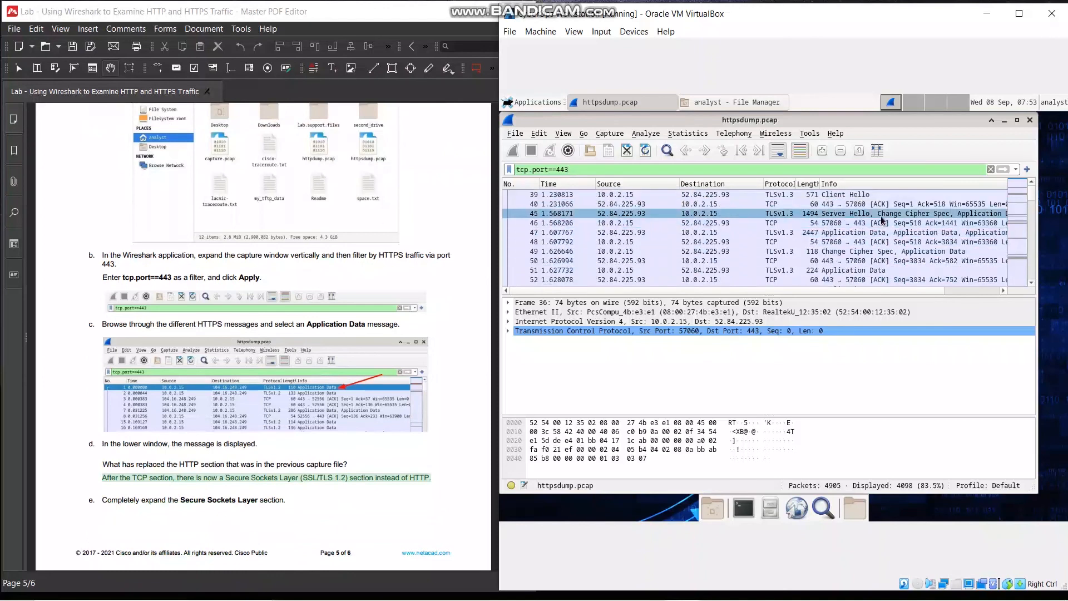
scroll(880, 216, "up", 1)
left_click(883, 261)
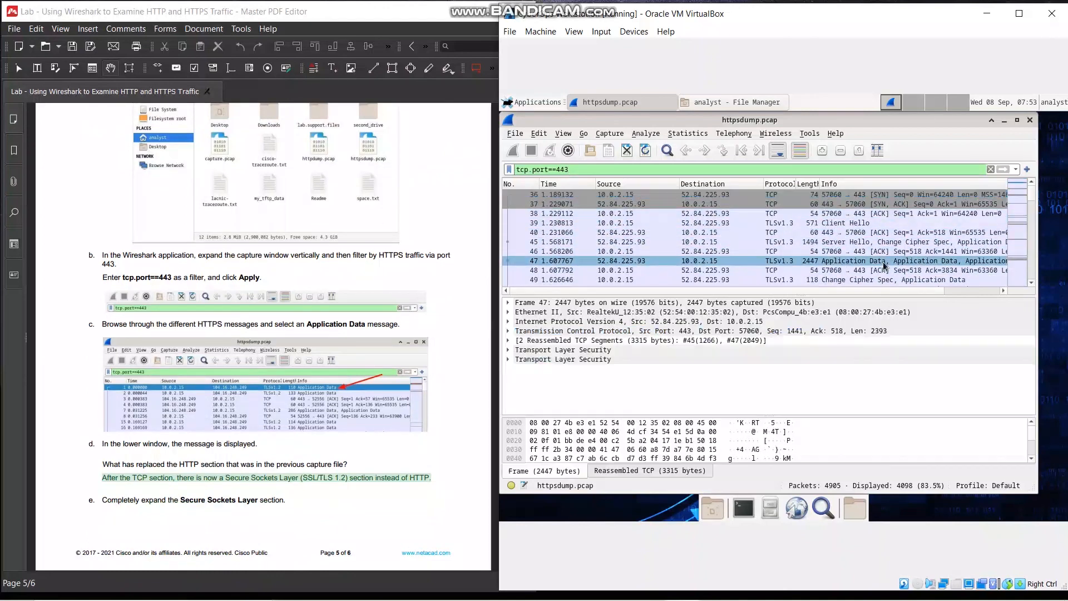
Expand the second Transport Layer Security section of frame 47 and its second TLSv1.3 Application Data record layer
left_click(510, 360)
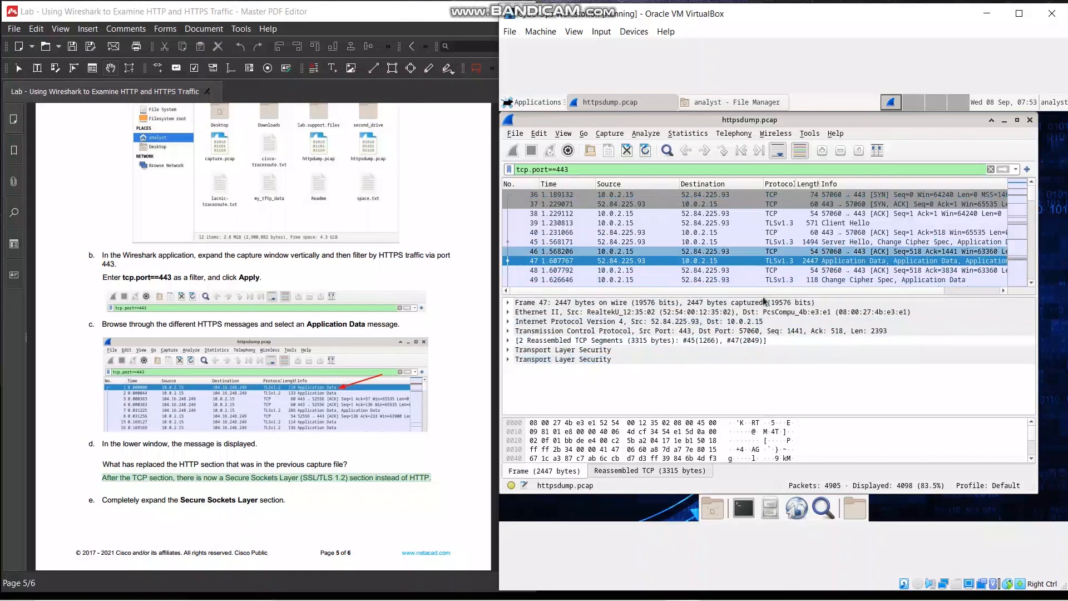
left_click(509, 359)
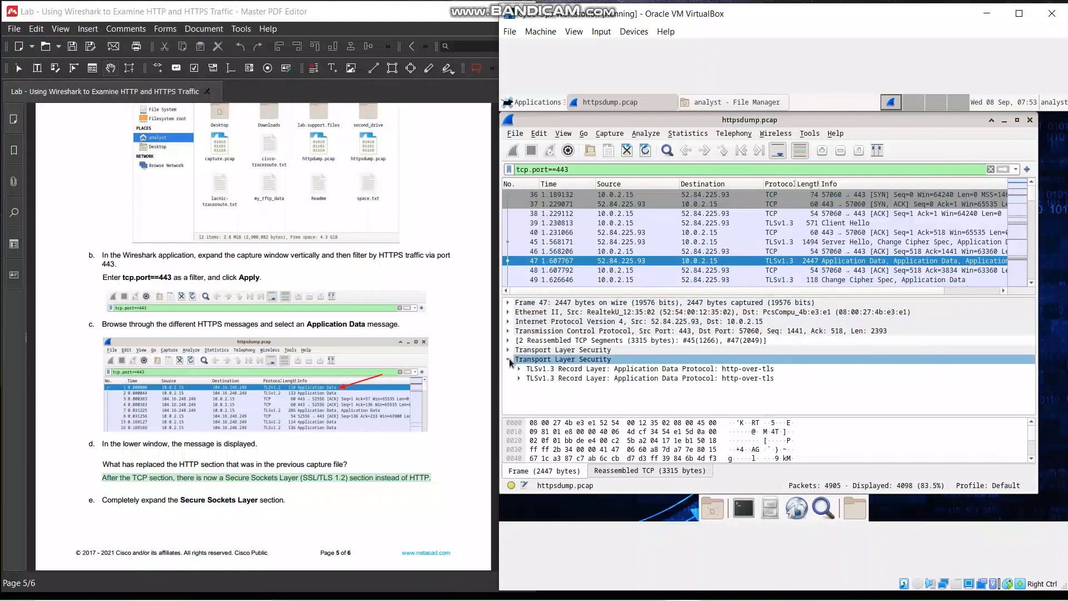
left_click(517, 378)
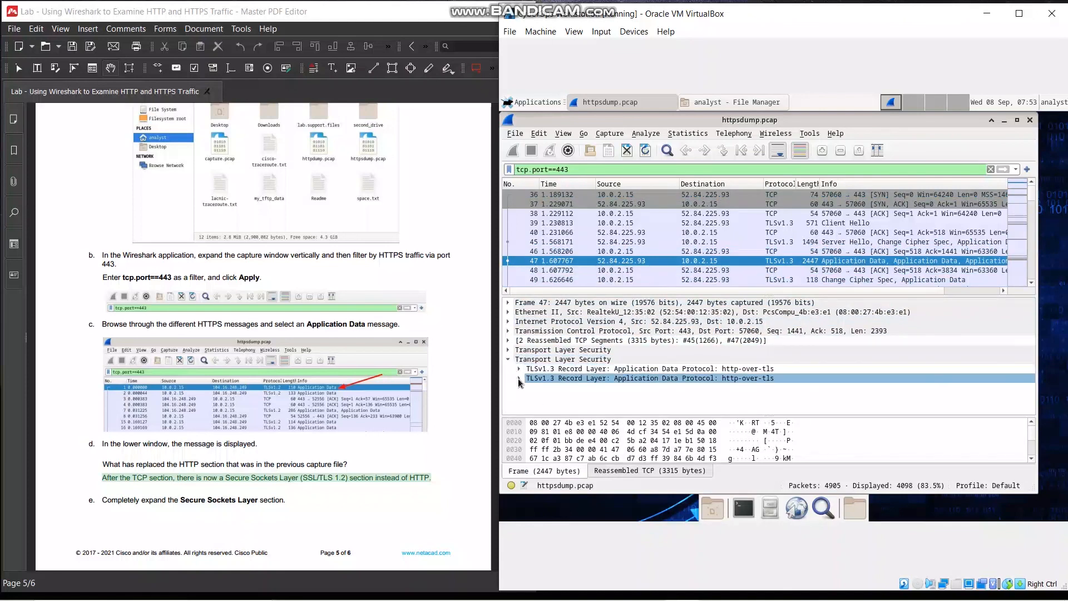
left_click(518, 379)
left_click(660, 360)
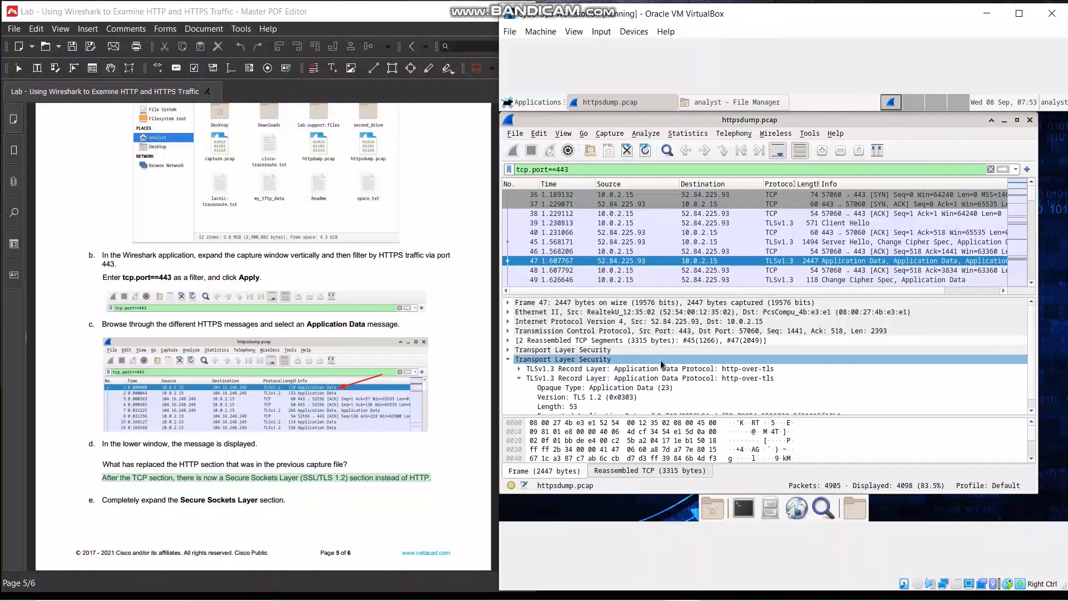
left_click(662, 379)
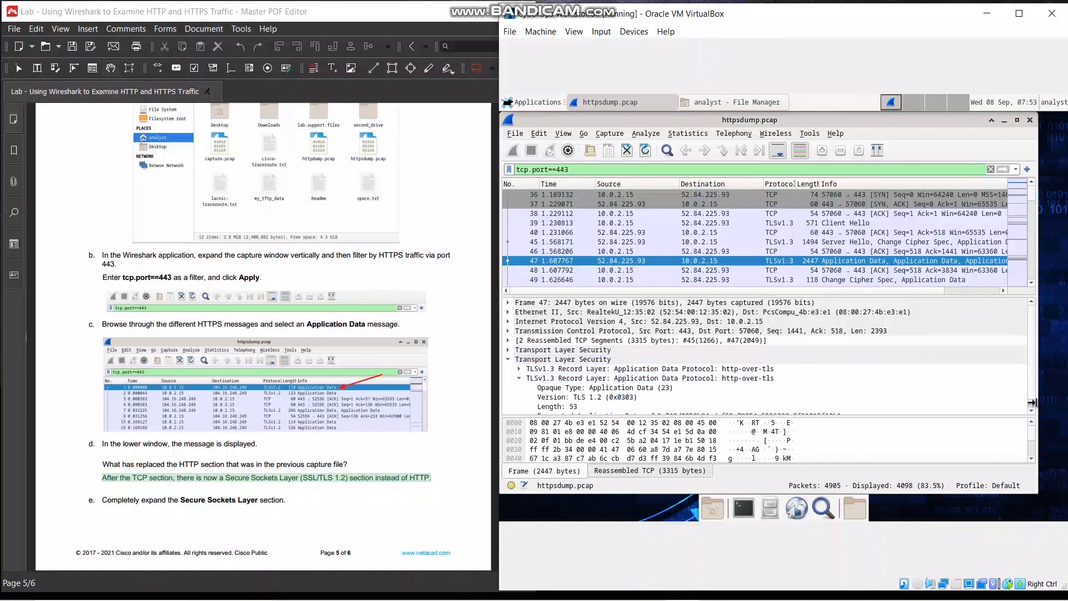
Inspect the expanded TLSv1.3 record layer's fields in frame 47 and select Encrypted Application Data to examine its payload bytes
scroll(1033, 403, "down", 1)
left_click(595, 397)
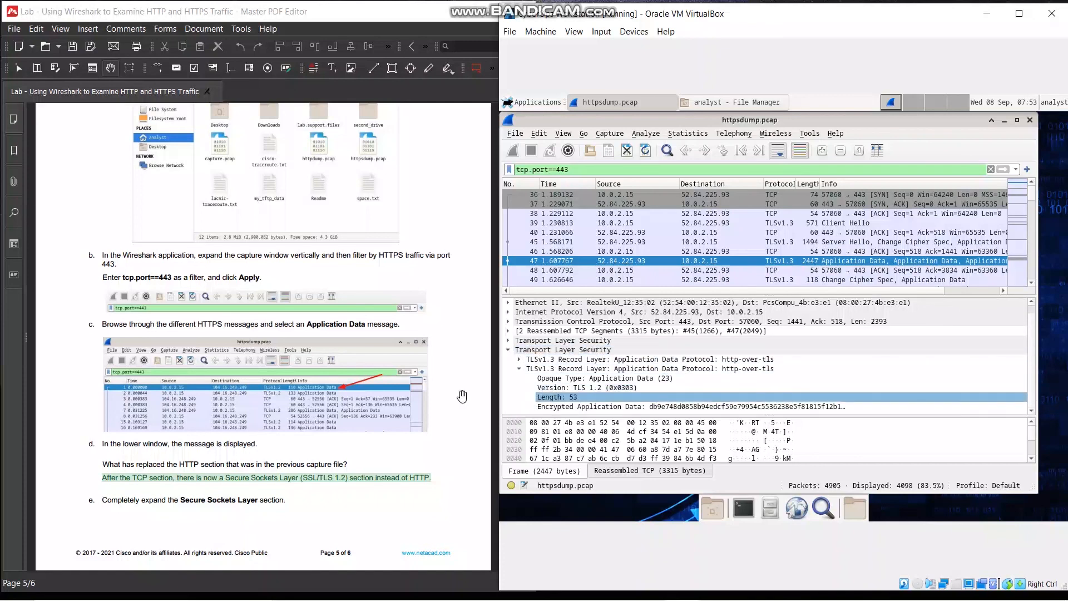
scroll(151, 461, "down", 5)
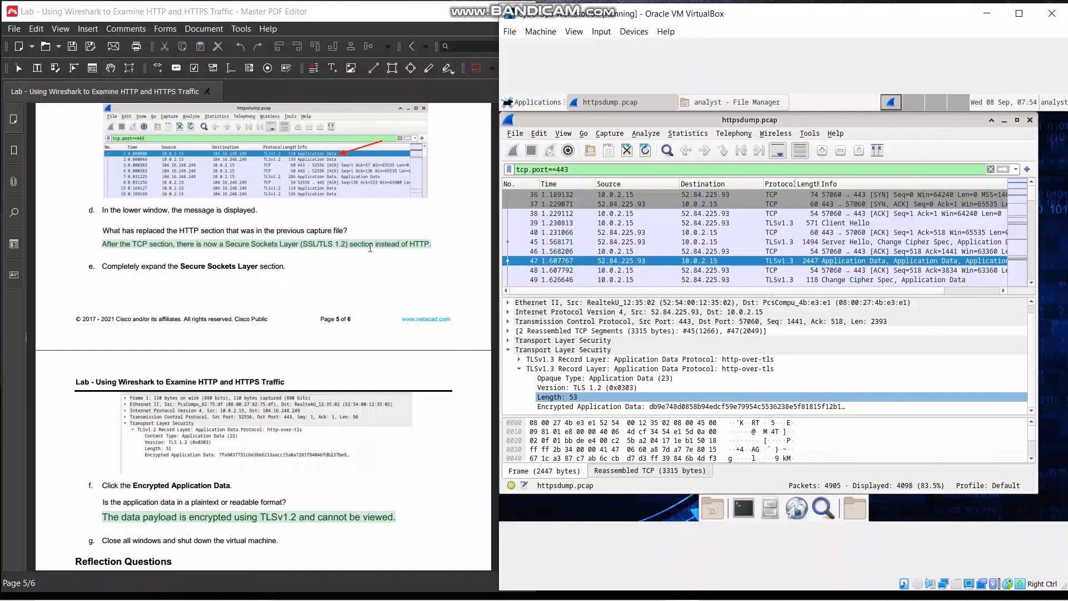
left_click(576, 388)
scroll(353, 282, "down", 2)
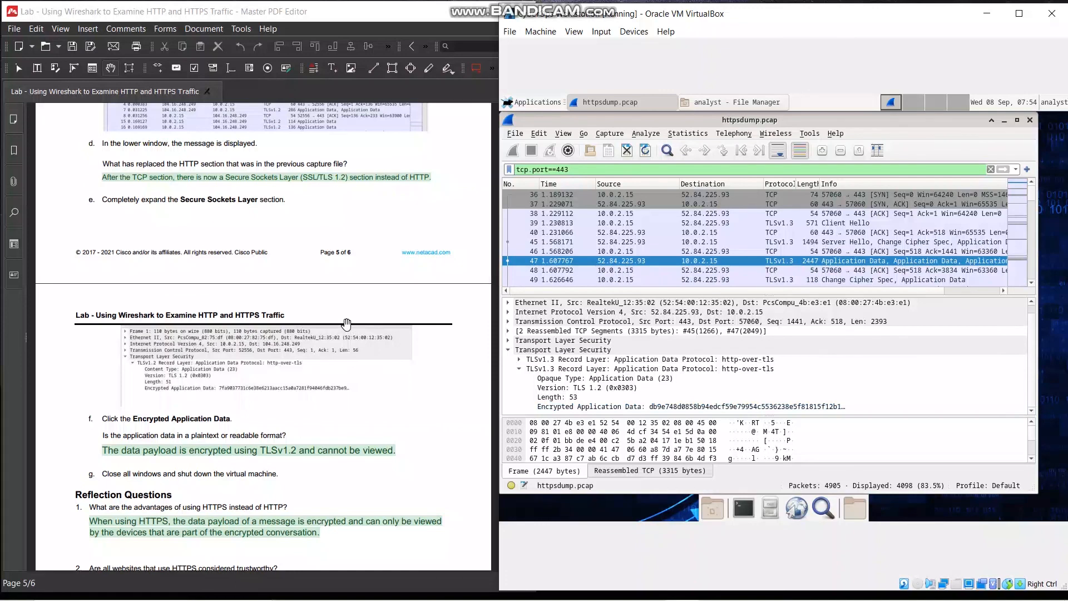
scroll(345, 323, "down", 2)
left_click(591, 408)
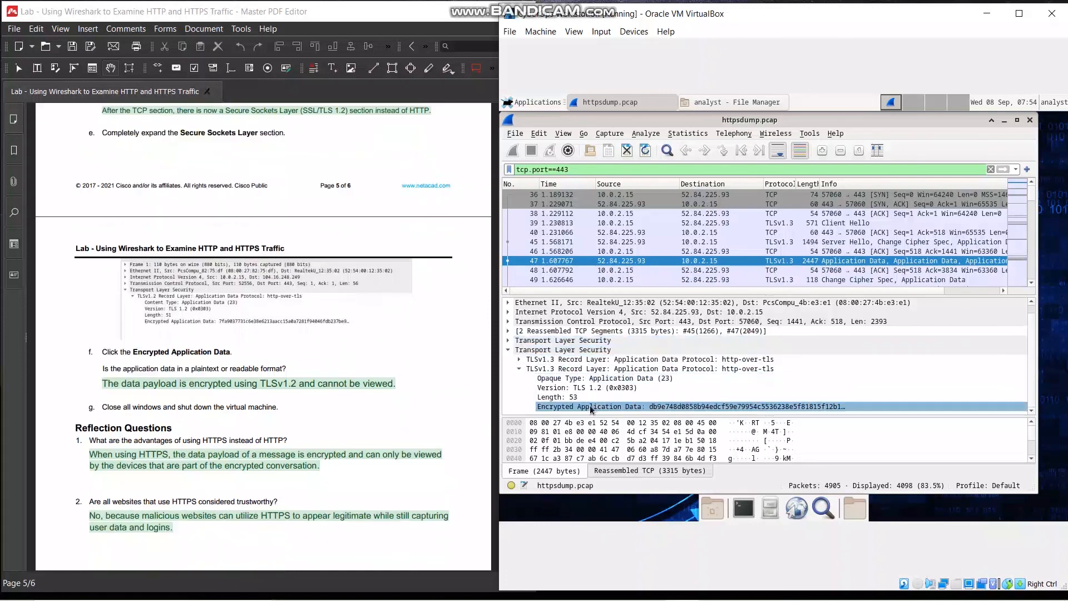
left_click(646, 406)
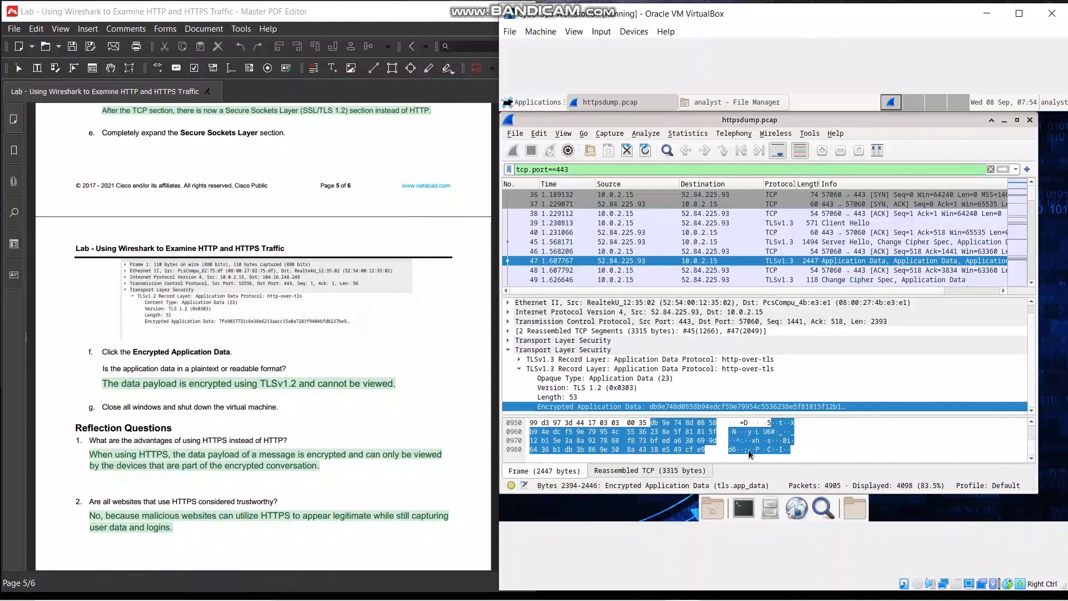
Close the httpsdump.pcap capture and the analyst folder window, and review the lab's closing step and reflection questions
scroll(293, 401, "down", 1)
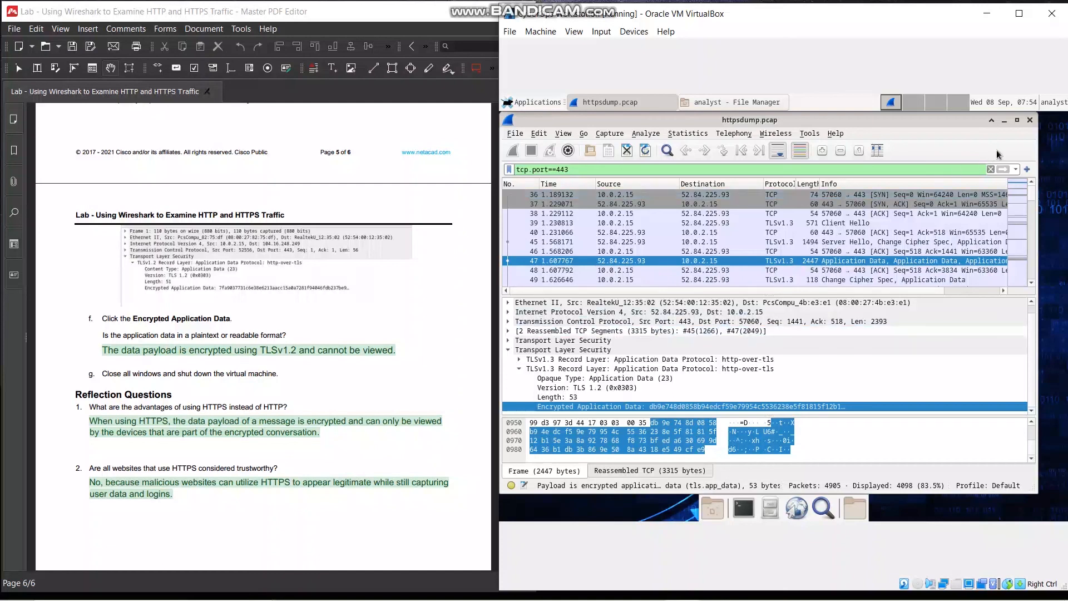
left_click(1030, 120)
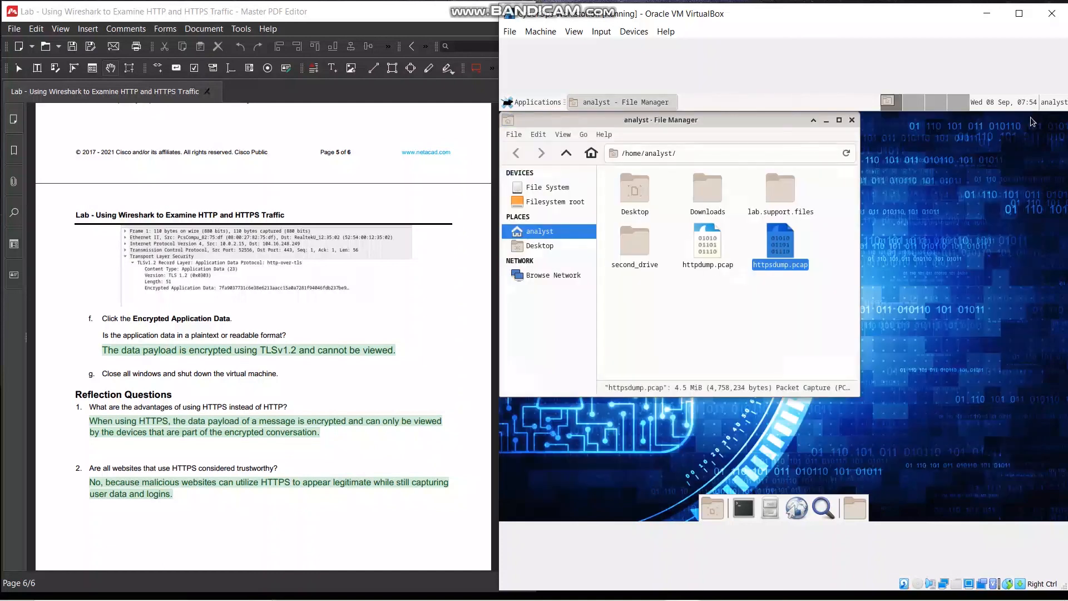
left_click(851, 120)
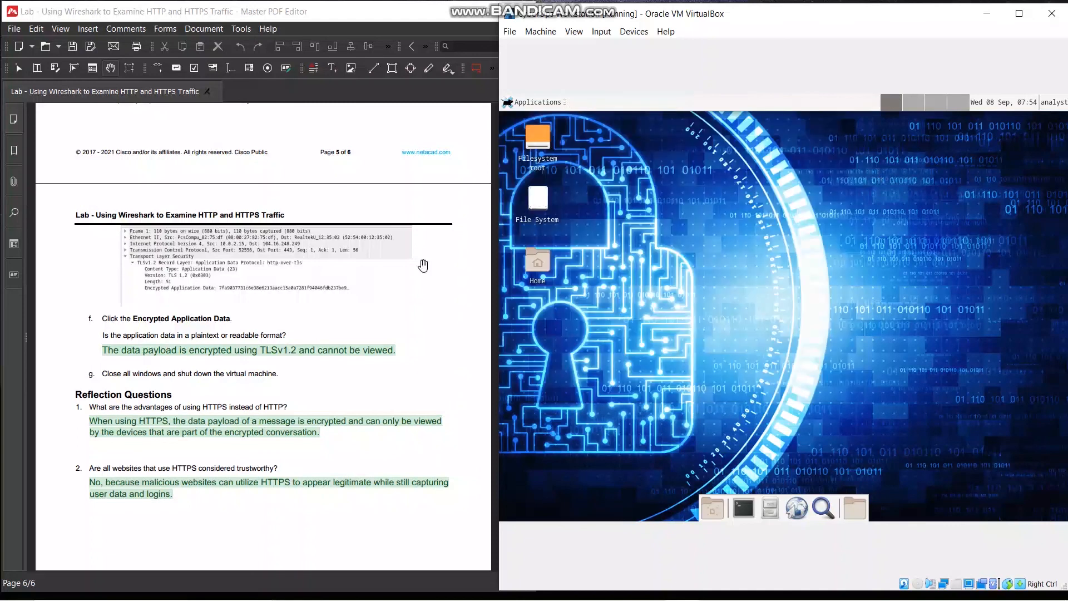
scroll(255, 381, "down", 1)
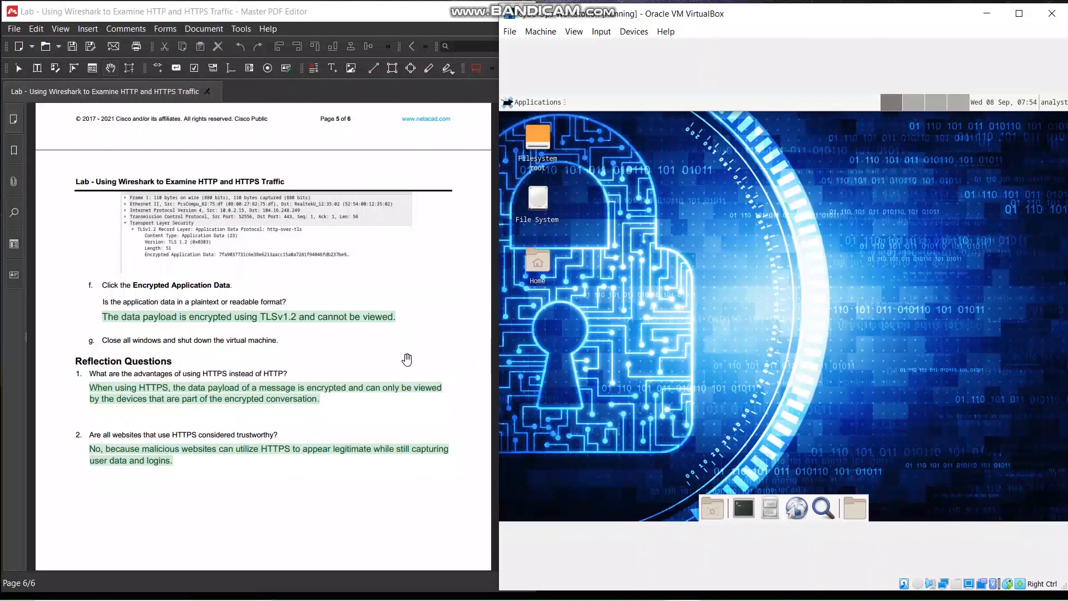
scroll(406, 359, "down", 2)
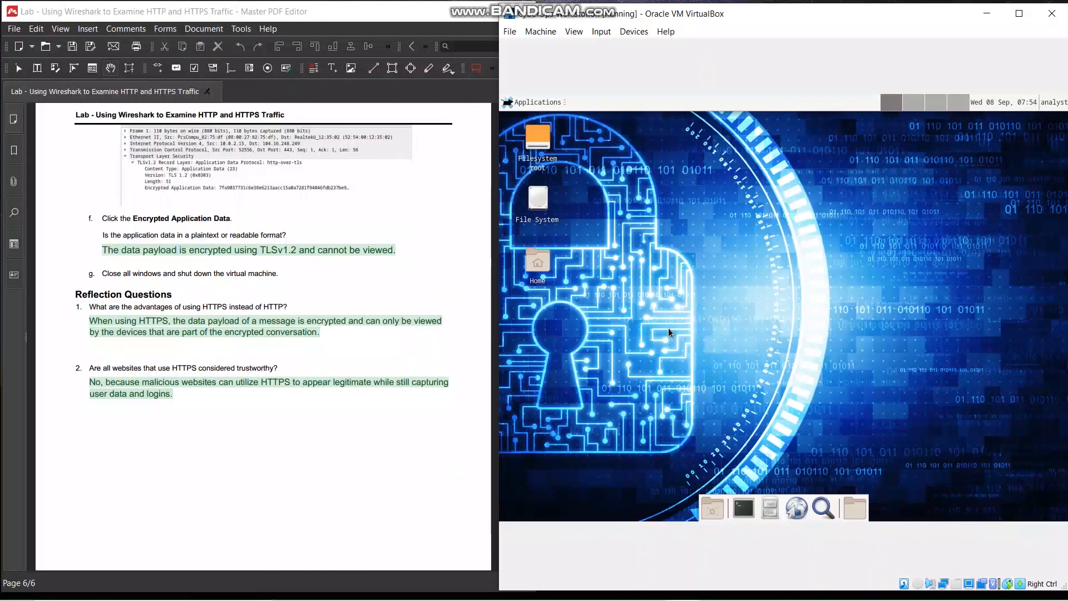